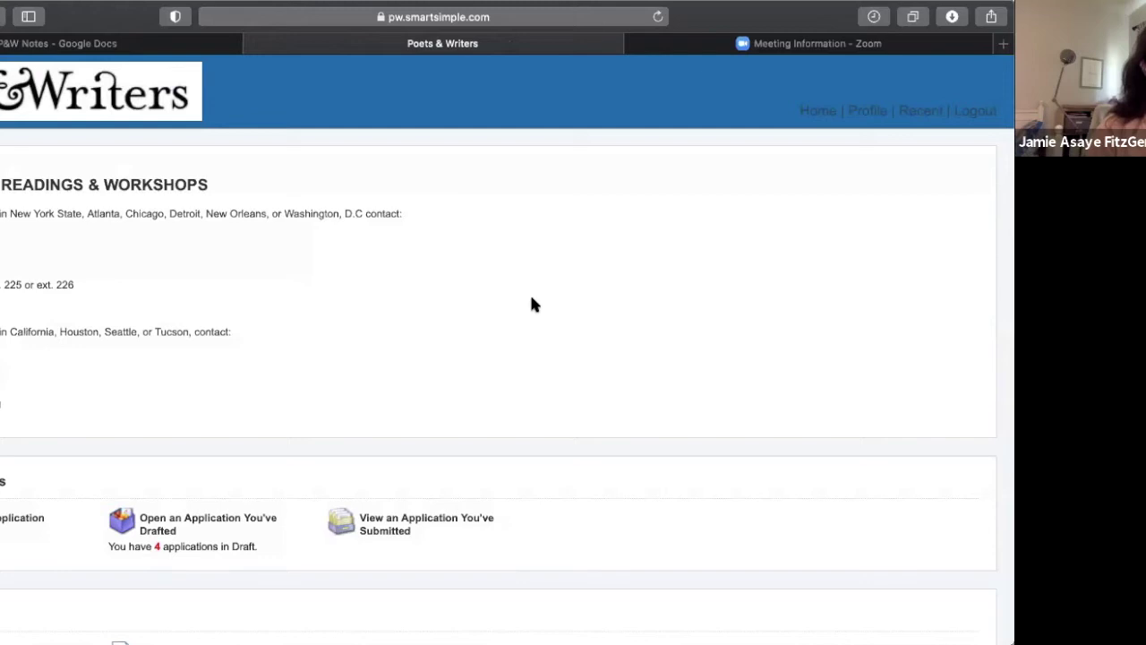
- Start a new application from the Readings & Workshops home page and save it as a draft
scroll(427, 312, "down", 1)
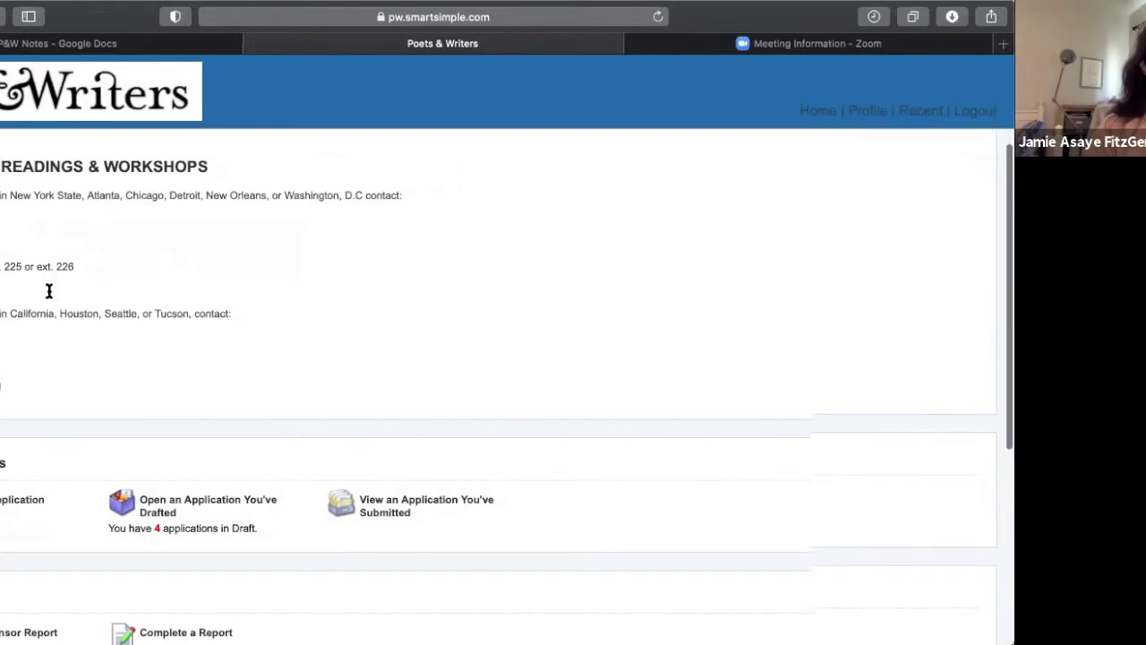
scroll(46, 287, "down", 1)
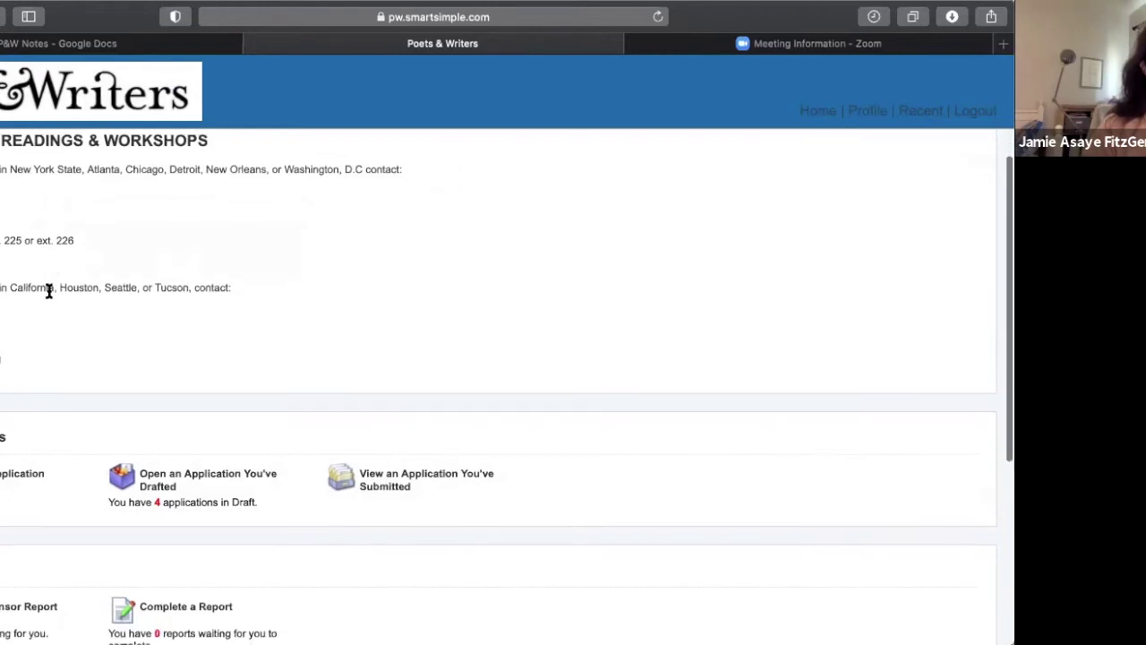
triple_click(5, 271)
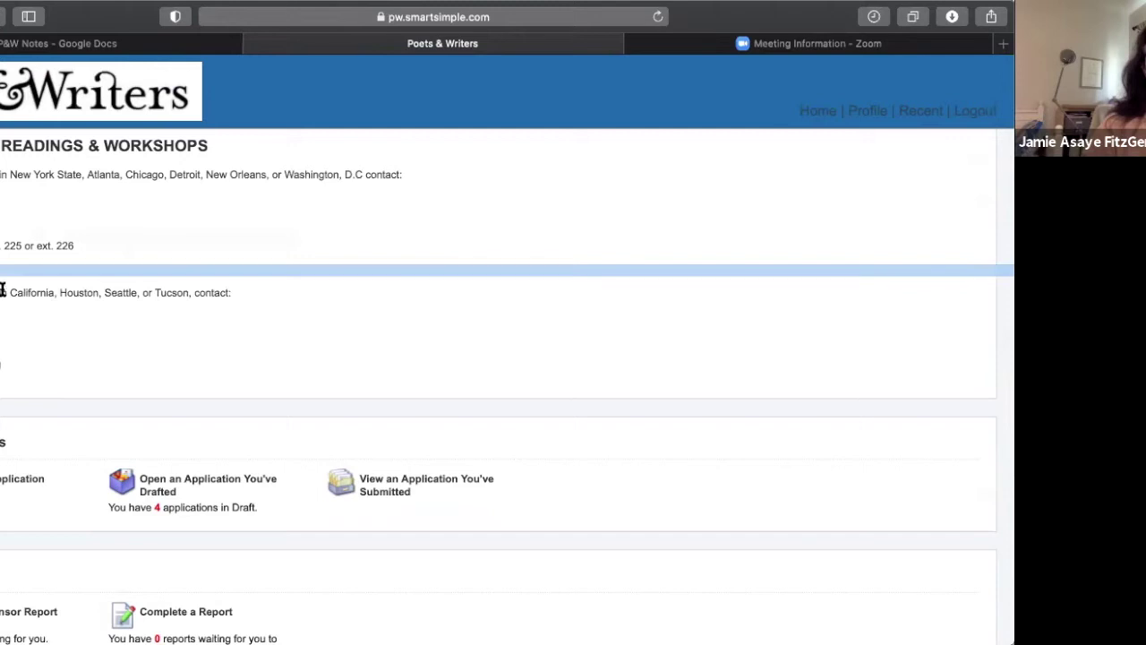
left_click(15, 367)
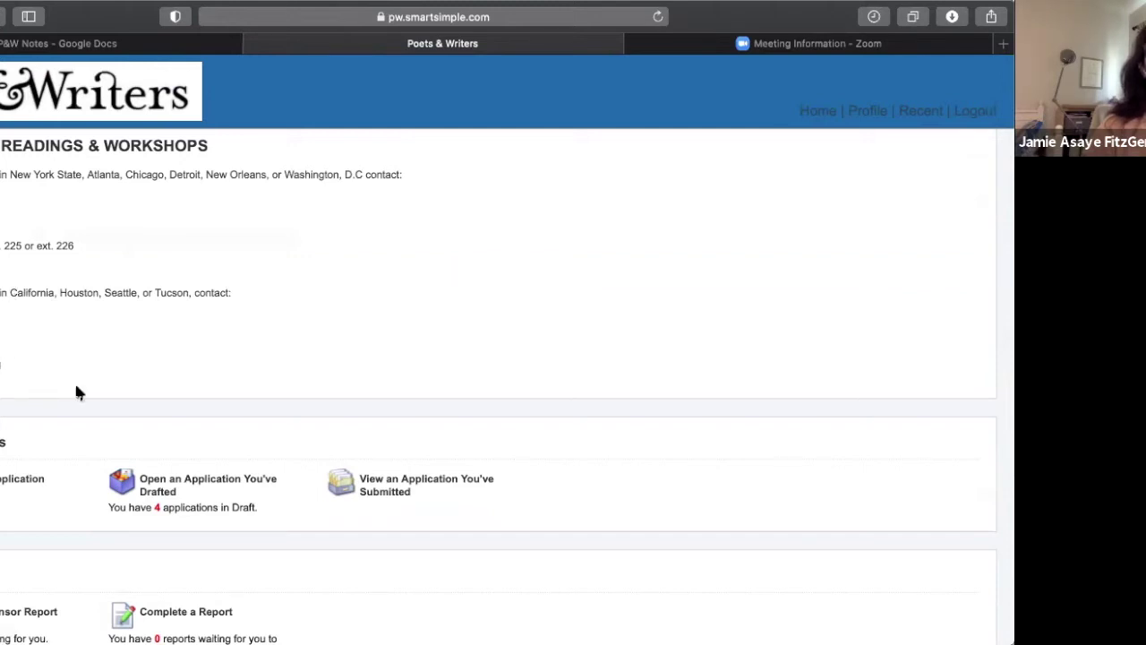
scroll(76, 421, "down", 2)
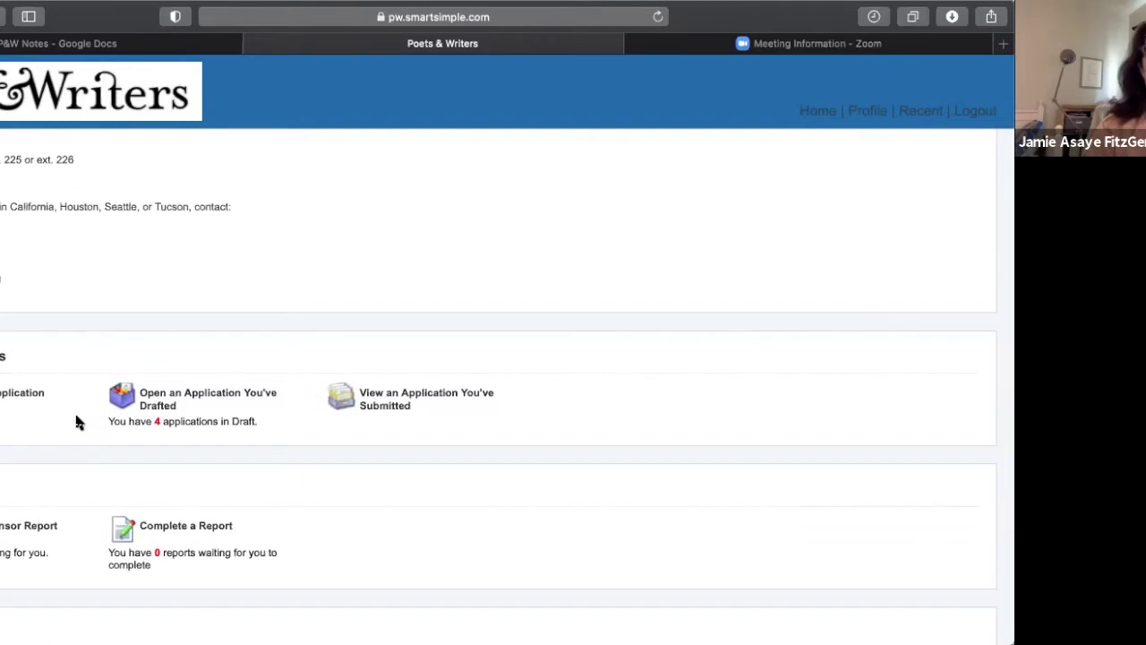
scroll(76, 421, "down", 1)
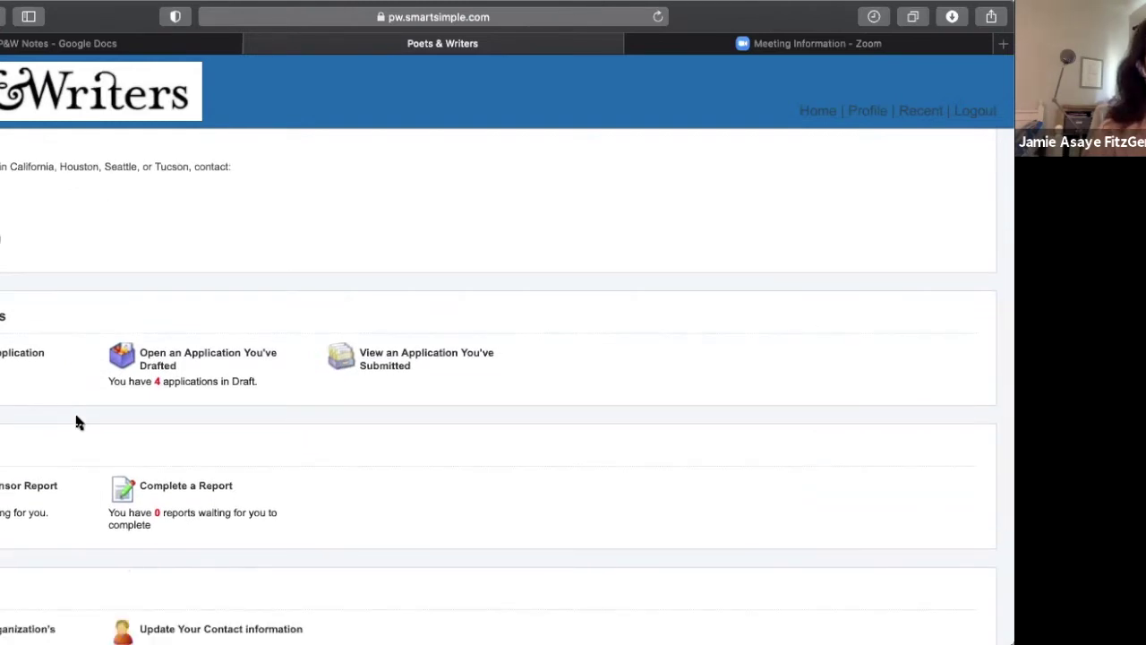
scroll(77, 421, "down", 3)
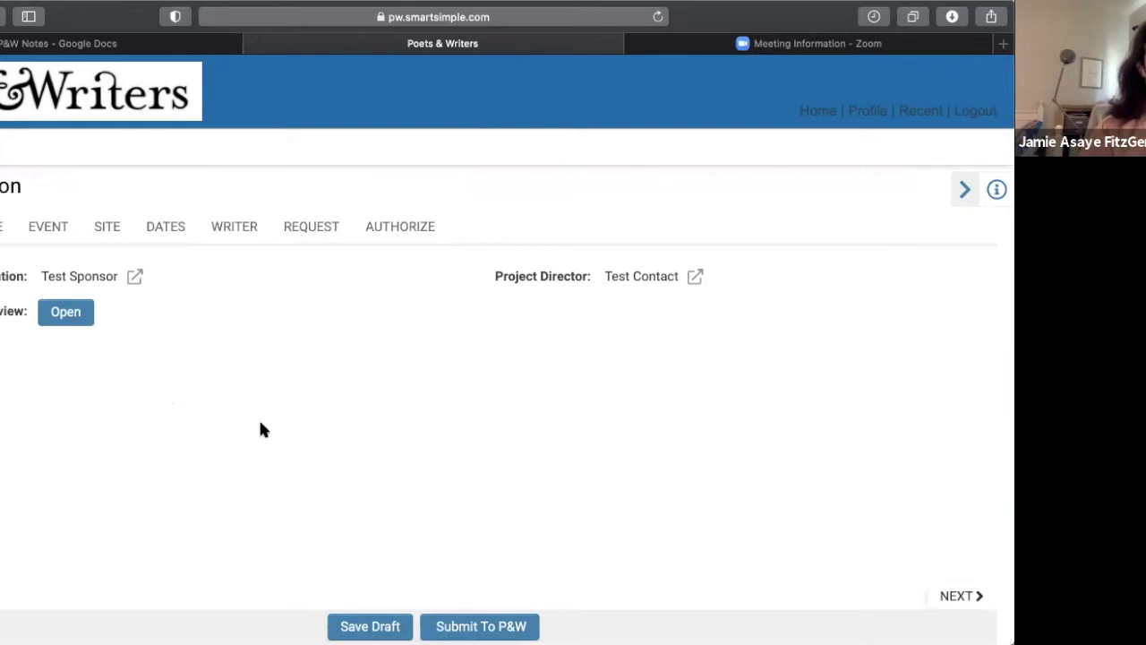
left_click(367, 624)
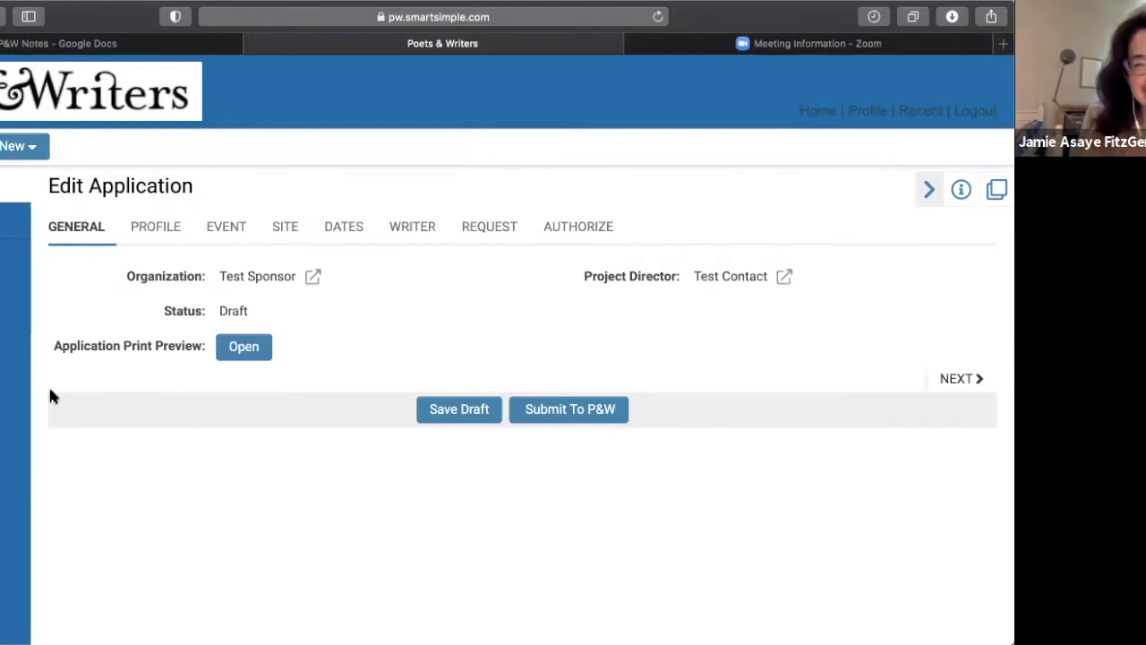
- Review the organization and contact profile, mark it as reviewed and edited as needed, and save the draft
left_click(161, 240)
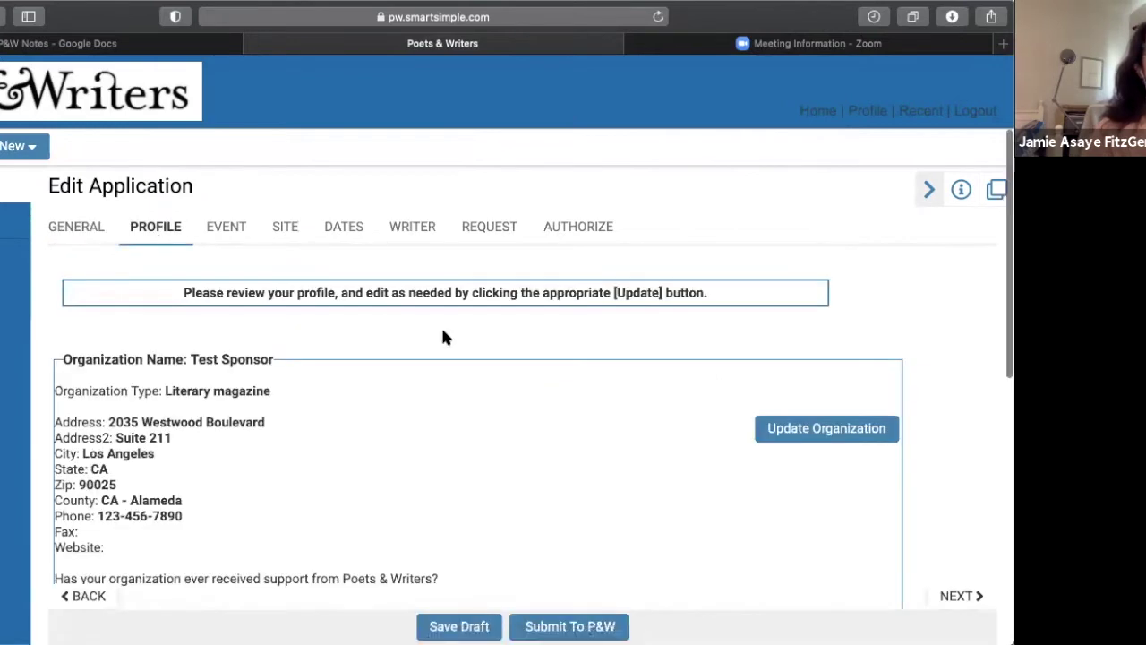
scroll(336, 351, "down", 3)
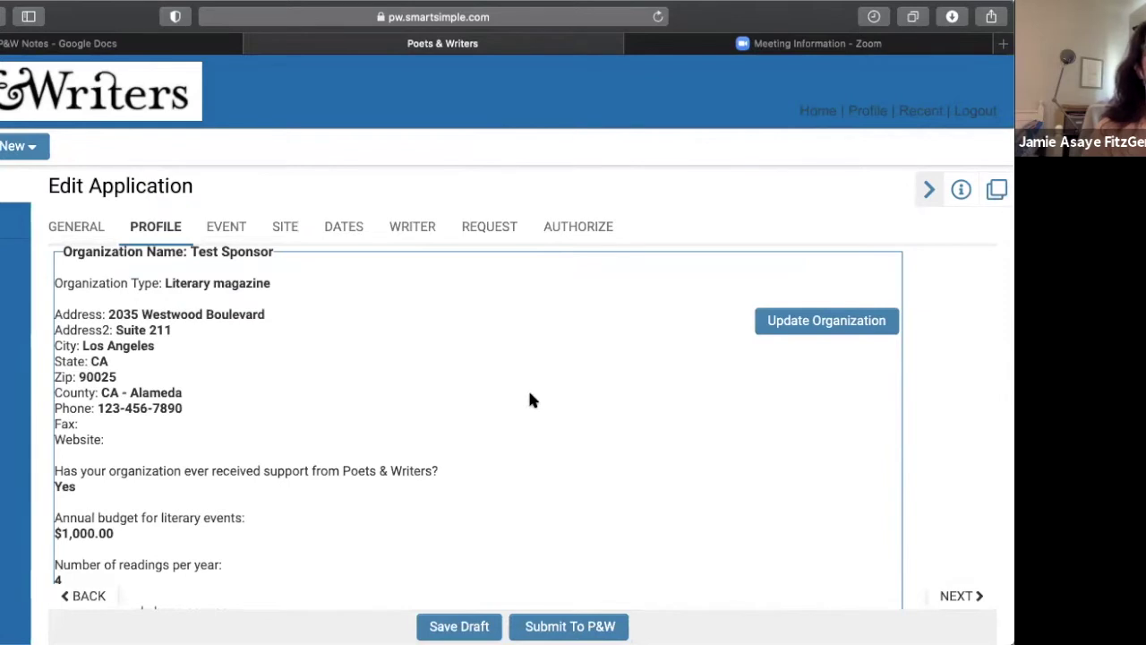
scroll(529, 400, "up", 3)
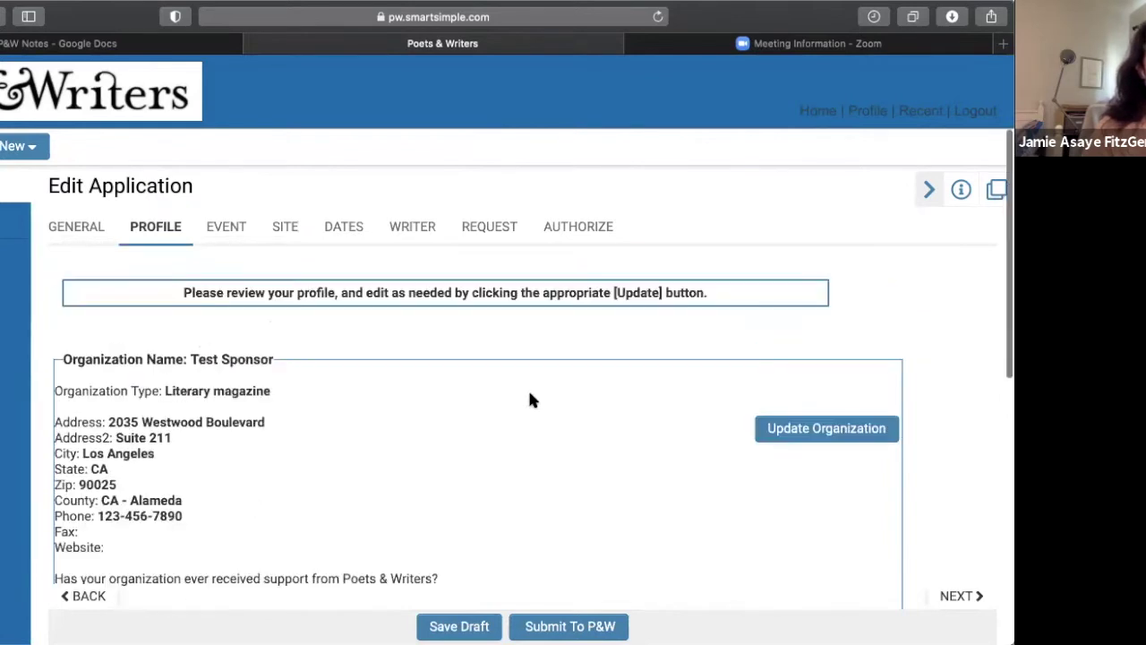
scroll(398, 378, "down", 1)
scroll(379, 379, "down", 2)
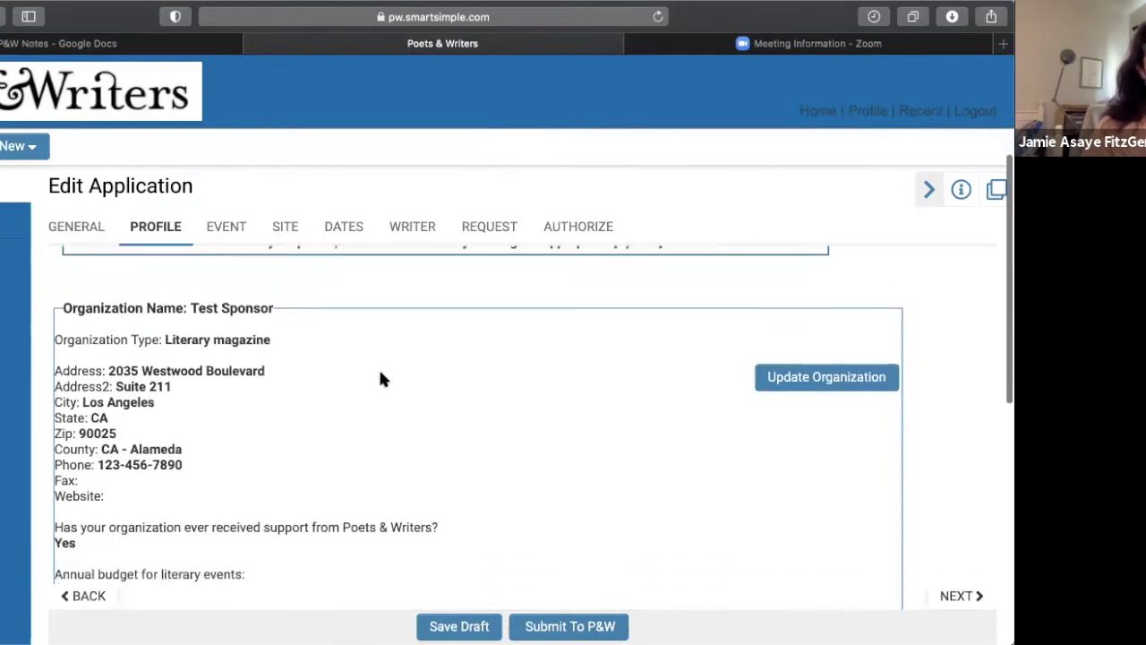
scroll(281, 353, "down", 5)
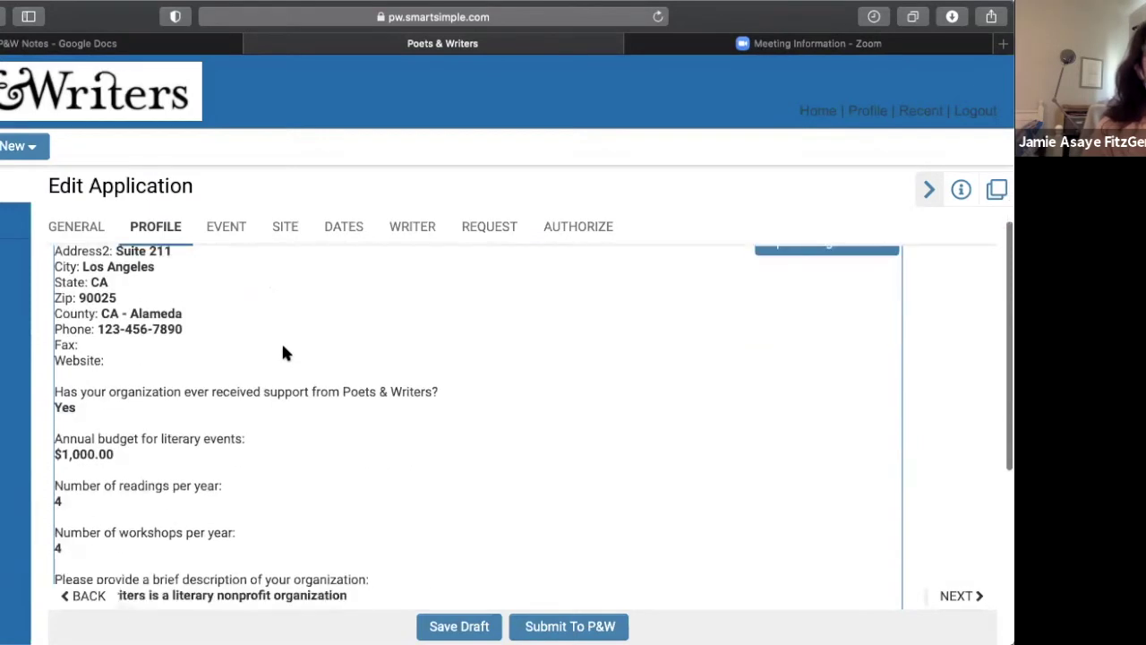
scroll(271, 392, "down", 7)
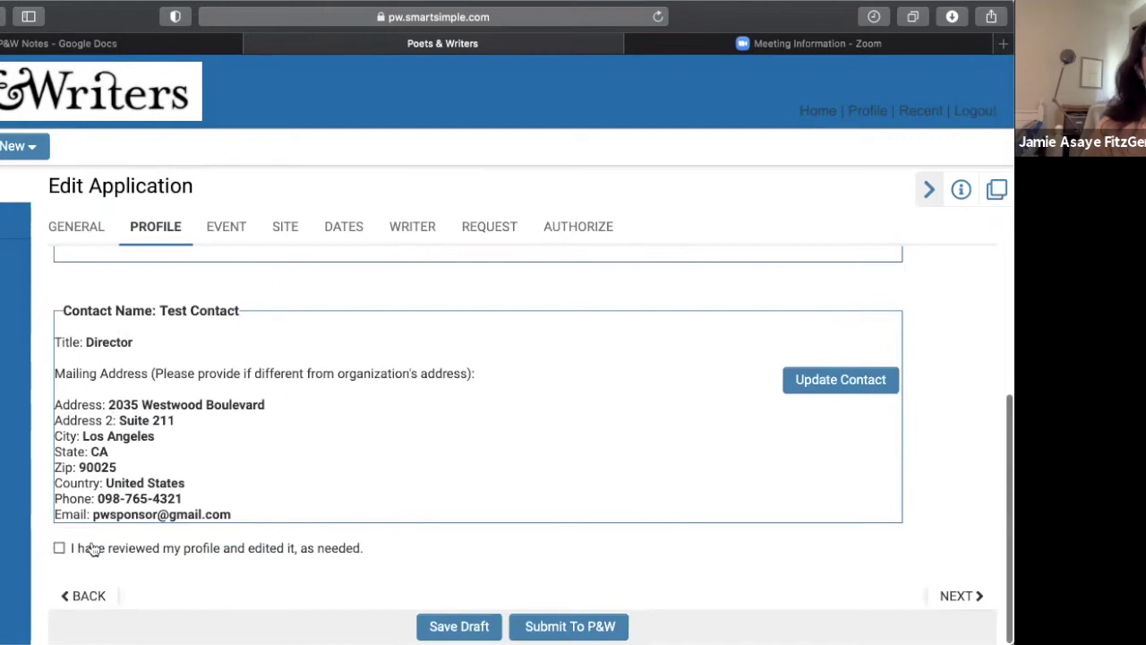
left_click(58, 548)
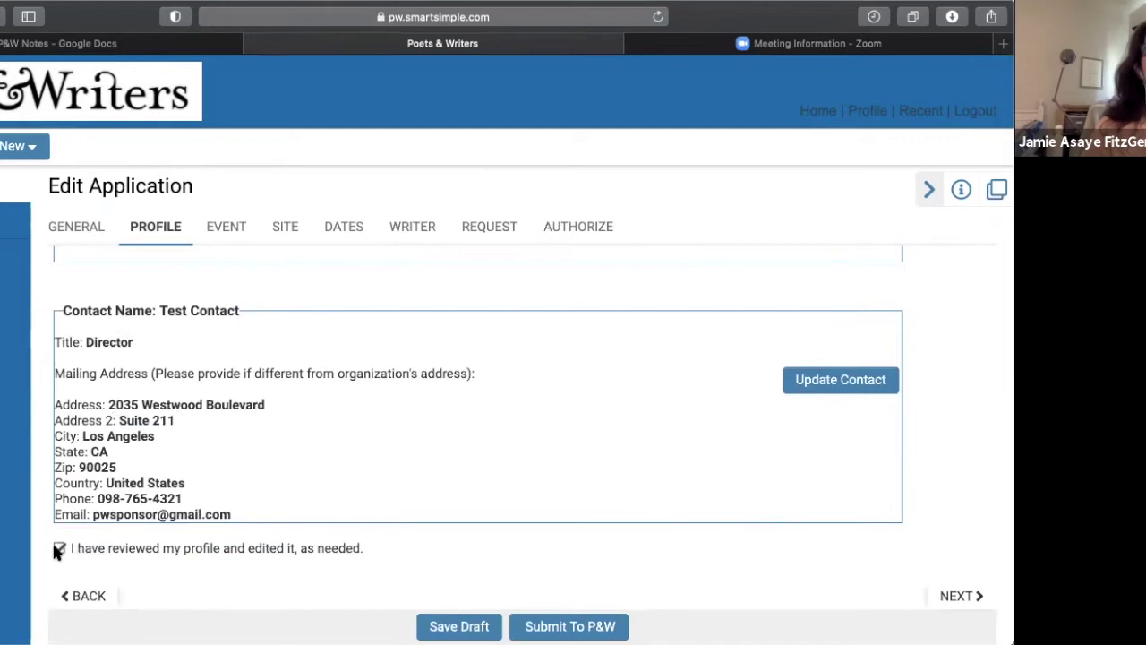
left_click(449, 626)
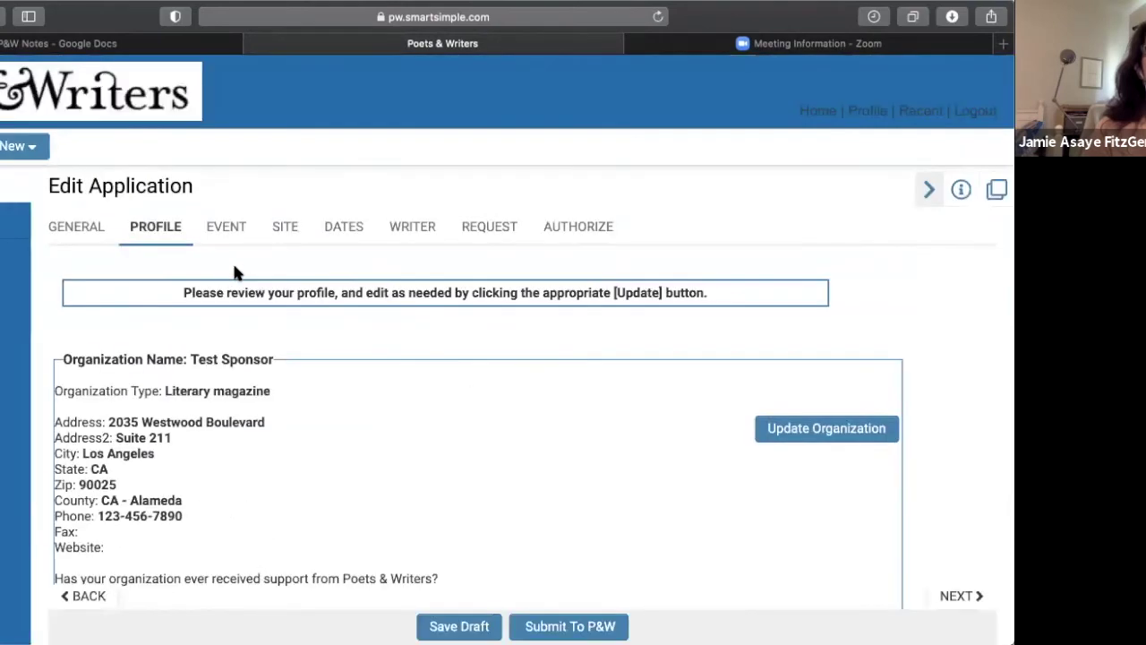
- In the application's event section, mark the event category as Poetry and the event as consisting of a Reading
left_click(225, 235)
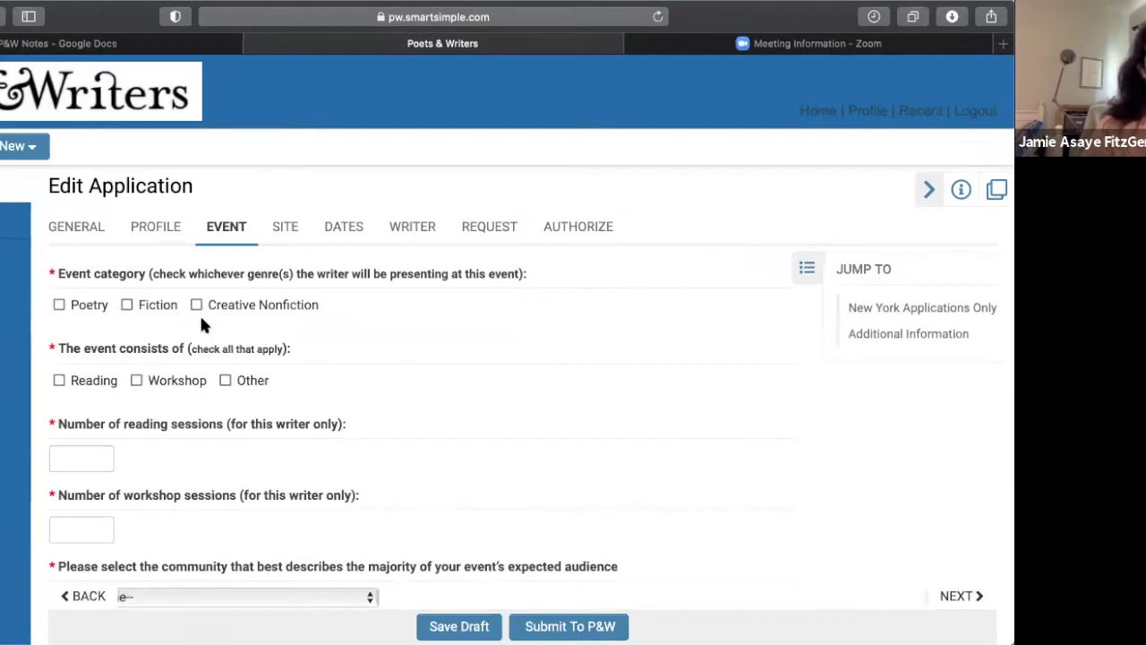
left_click(143, 305)
left_click(85, 384)
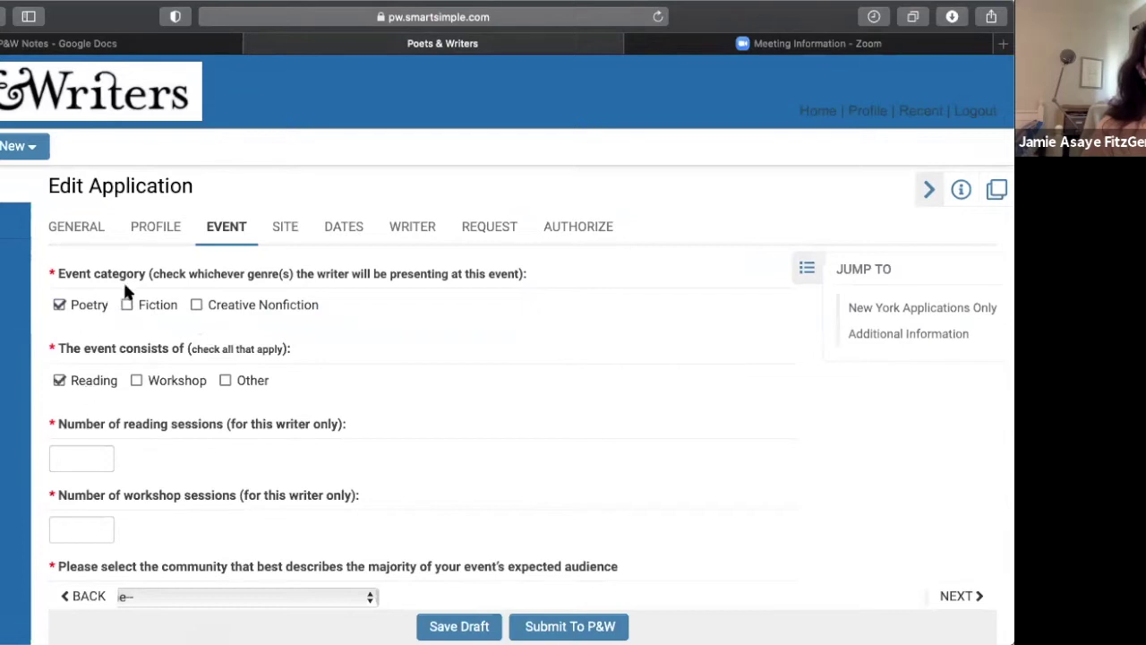
- Set the number of reading sessions to 1 and the number of workshop sessions to 0
scroll(114, 304, "down", 3)
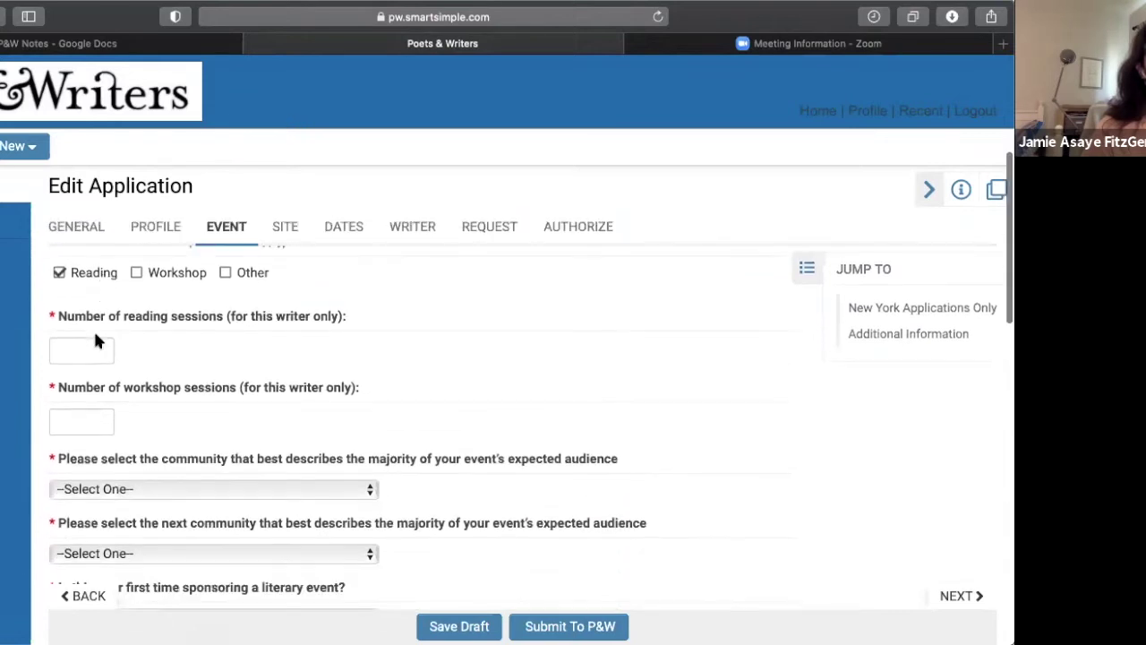
left_click(96, 336)
type("1")
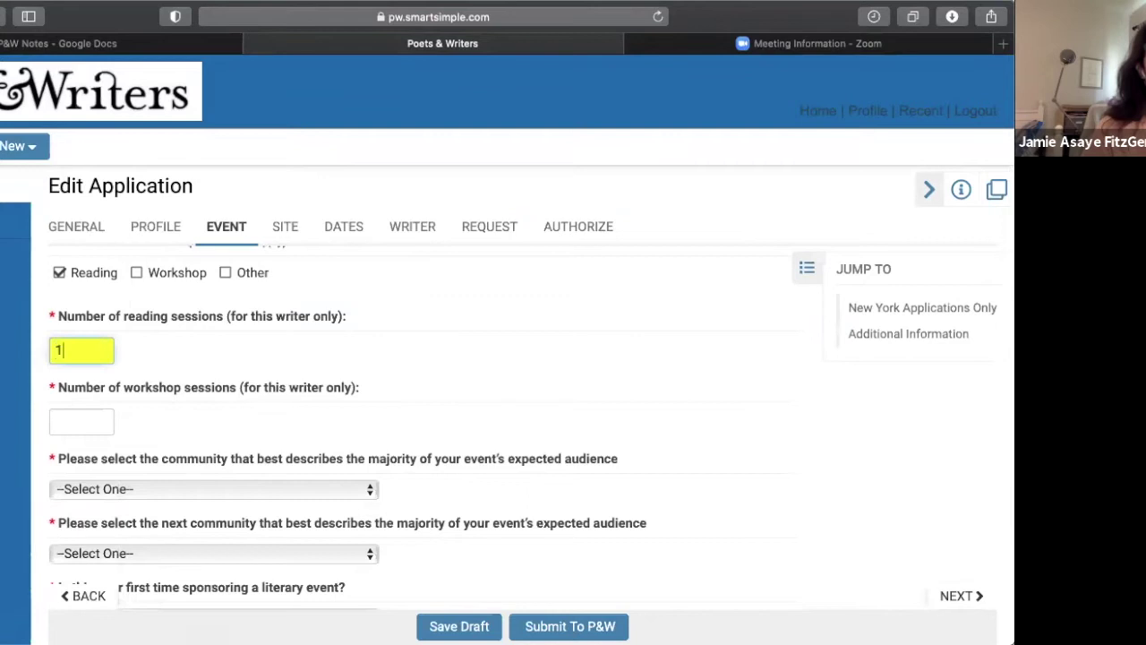
left_click(78, 420)
type("0")
- Enter "Virtual Poetry Reading featuring Poet" as the event title in the additional information
scroll(421, 412, "down", 7)
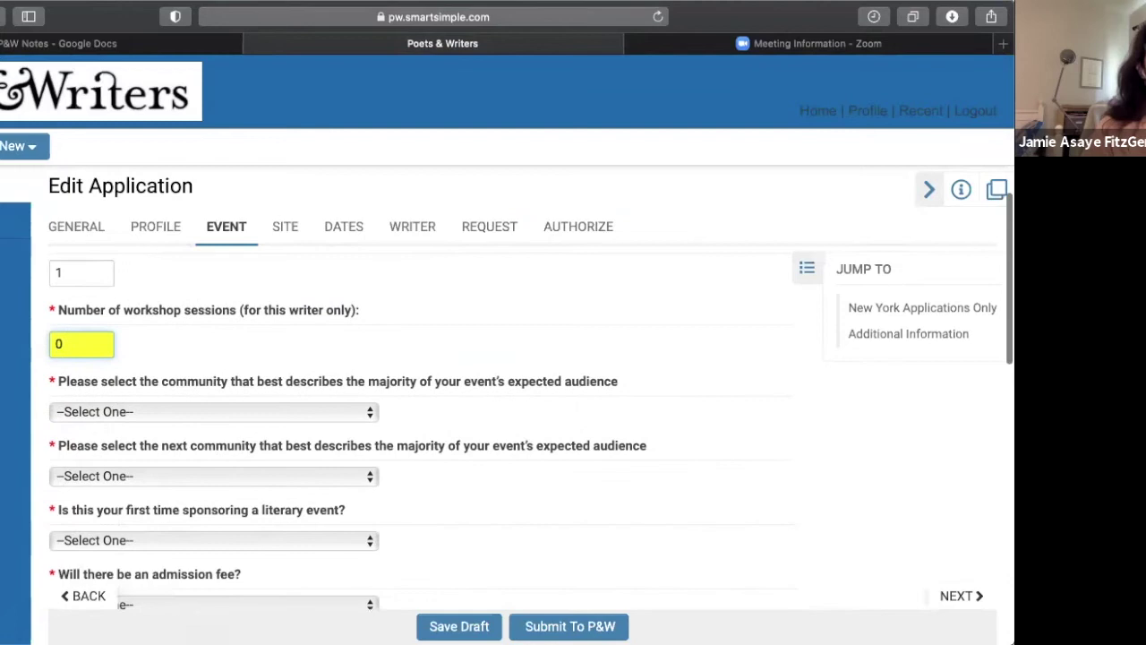
scroll(77, 421, "down", 4)
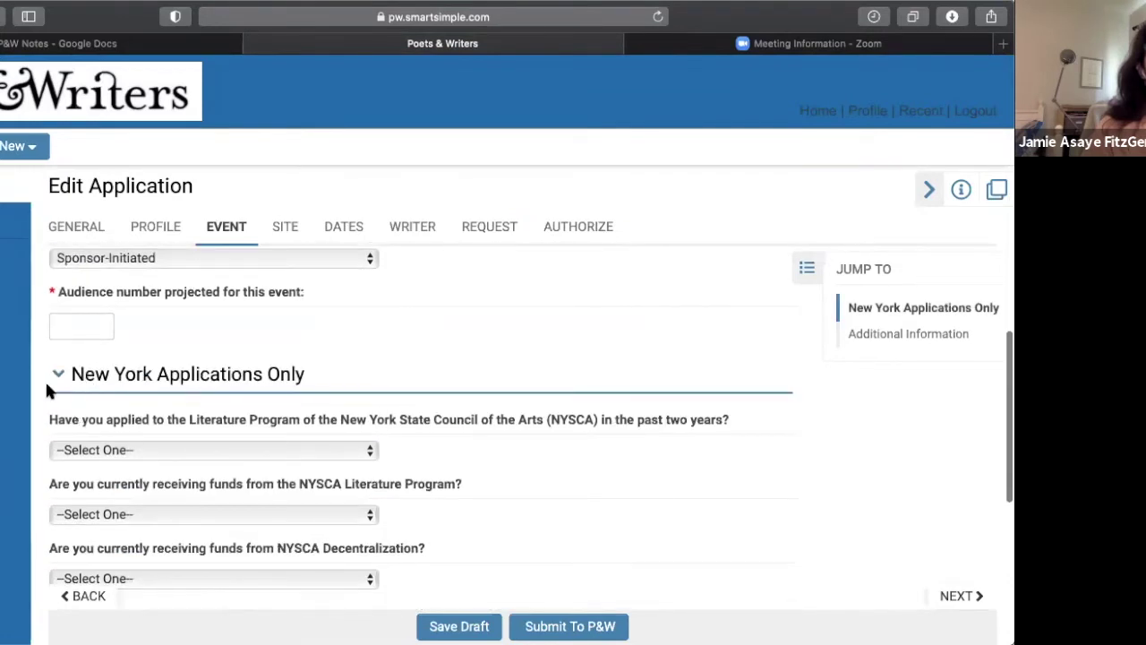
scroll(126, 386, "down", 3)
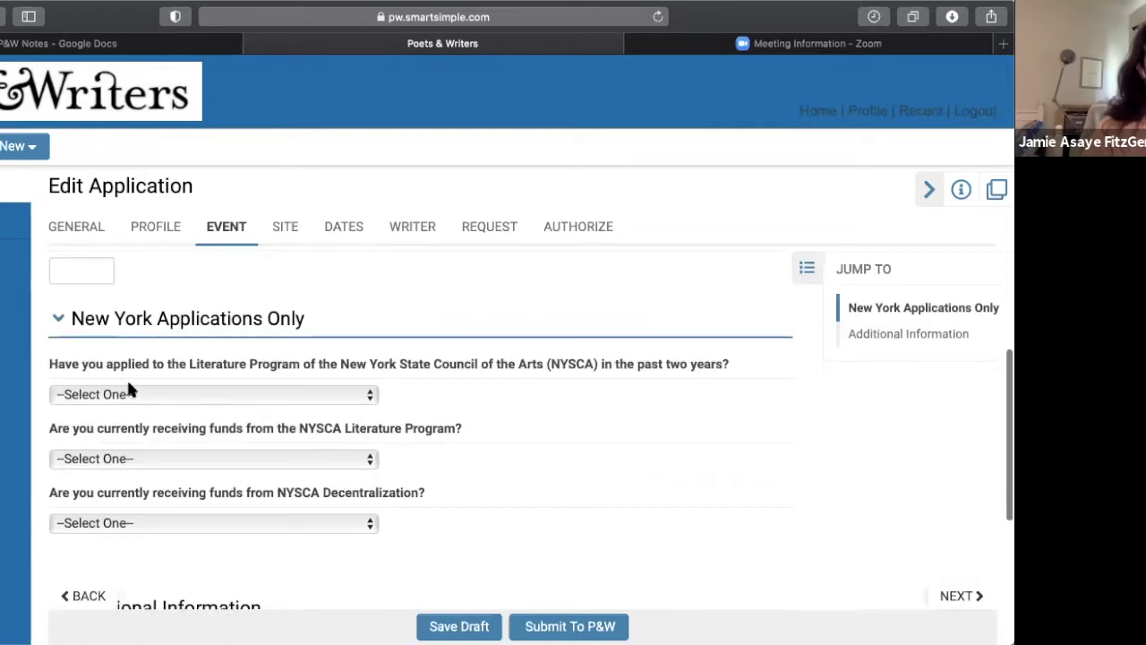
scroll(126, 386, "down", 3)
scroll(128, 390, "down", 3)
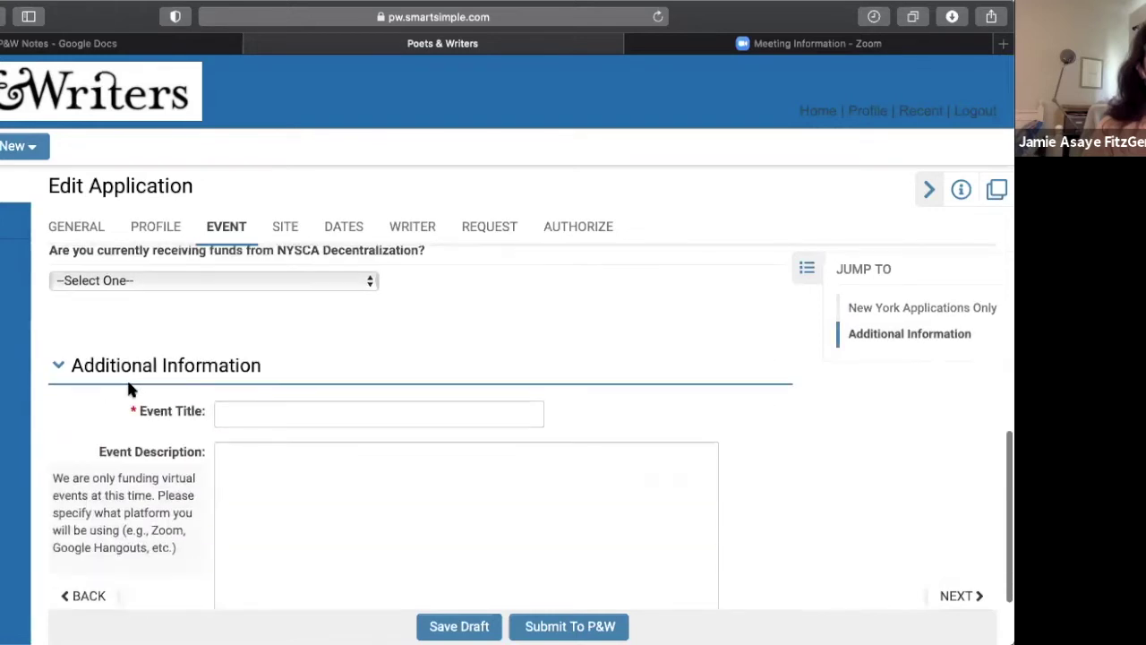
scroll(186, 435, "down", 1)
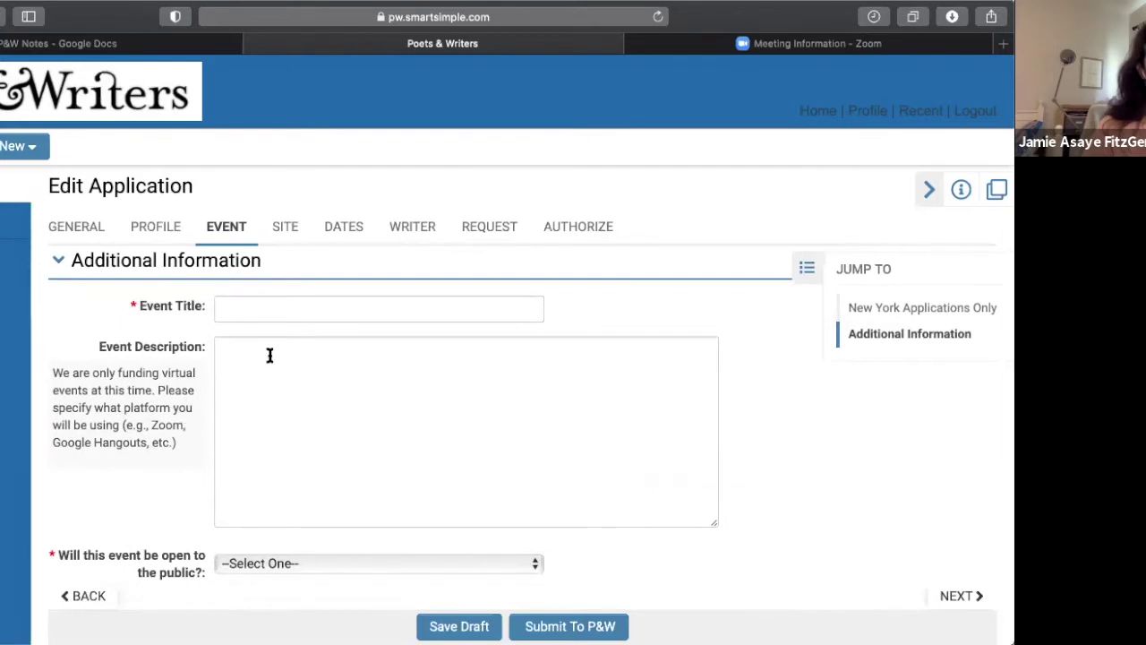
left_click(271, 311)
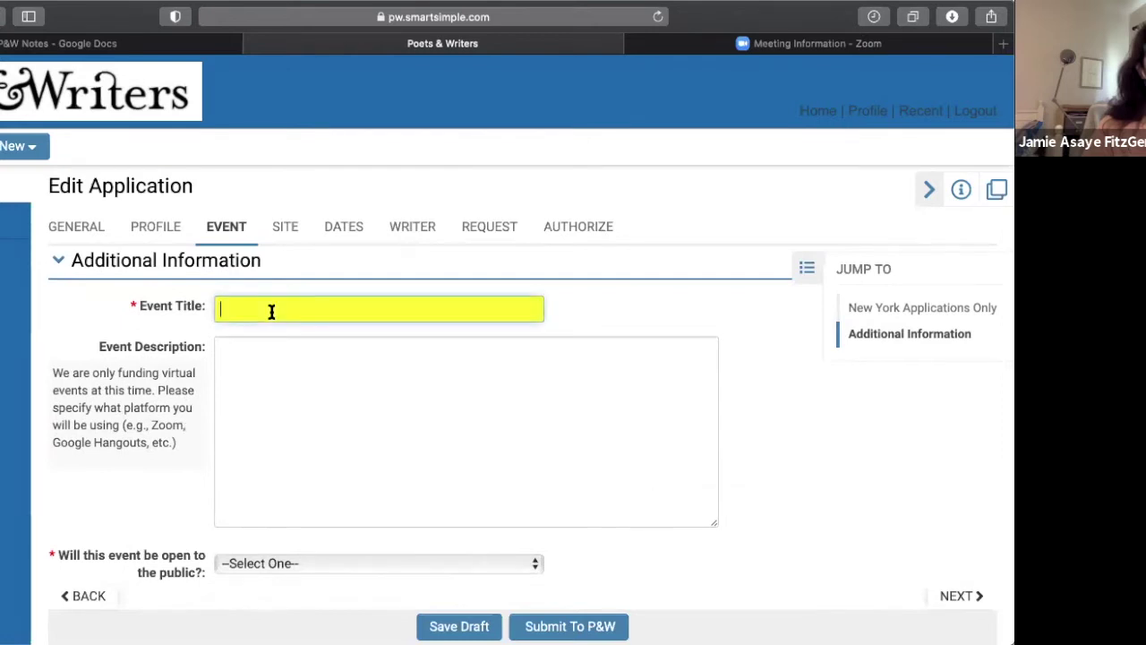
type("Virtual Poetry Reading fea")
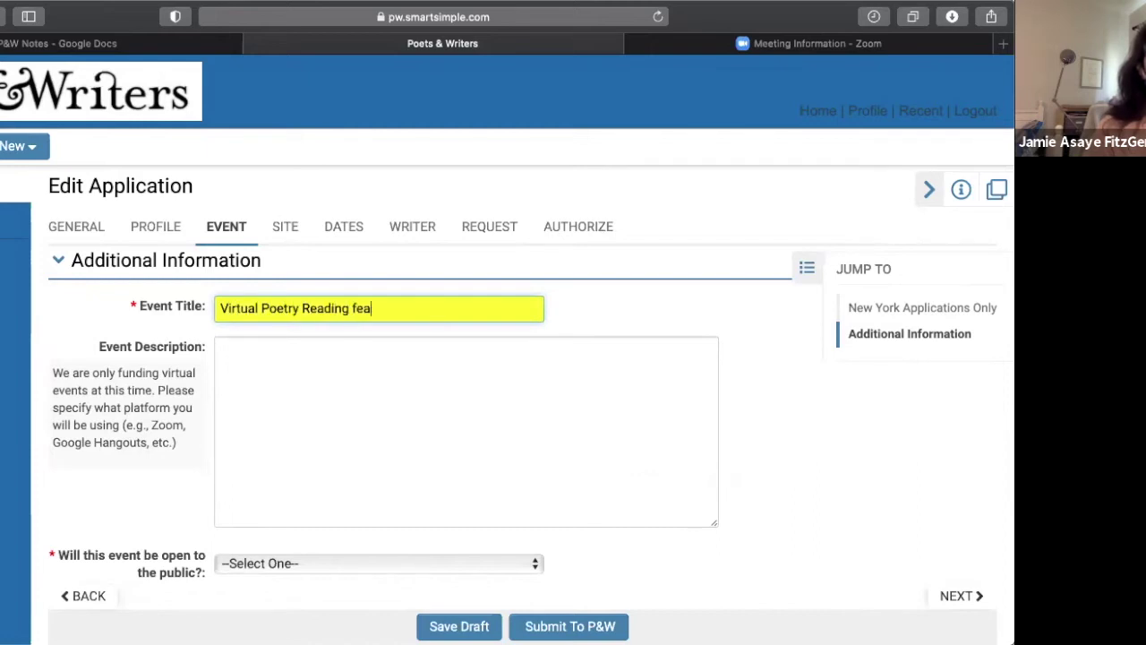
type("turing Poet")
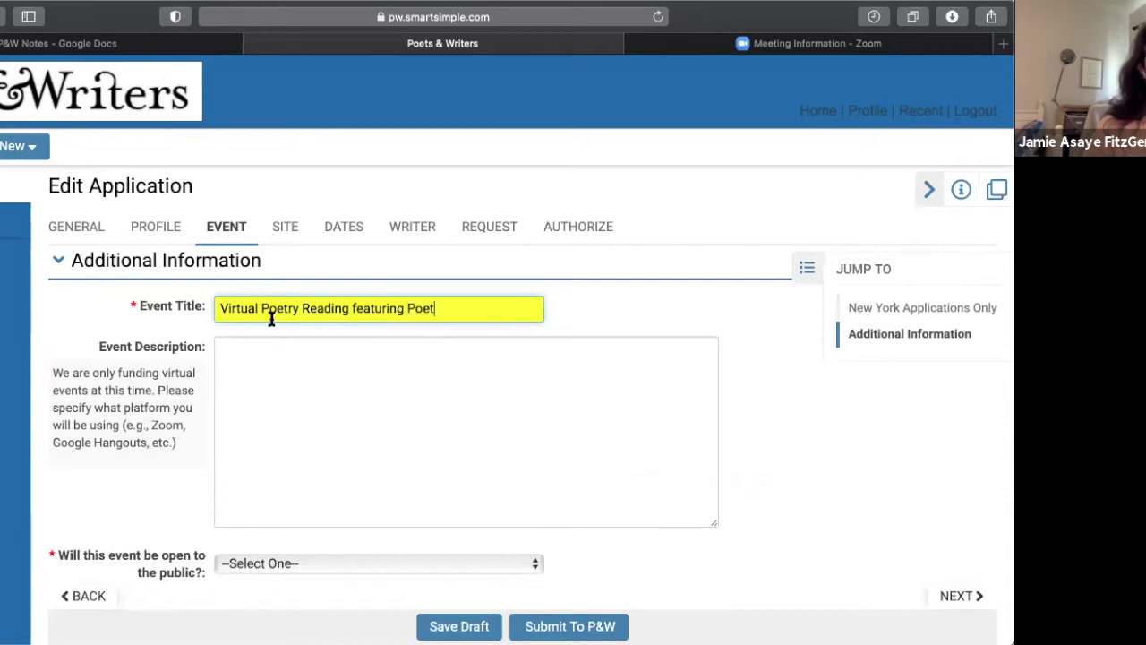
- Examine the event description's platform instructions and the answer choices for whether the event is open to the public
left_click(277, 350)
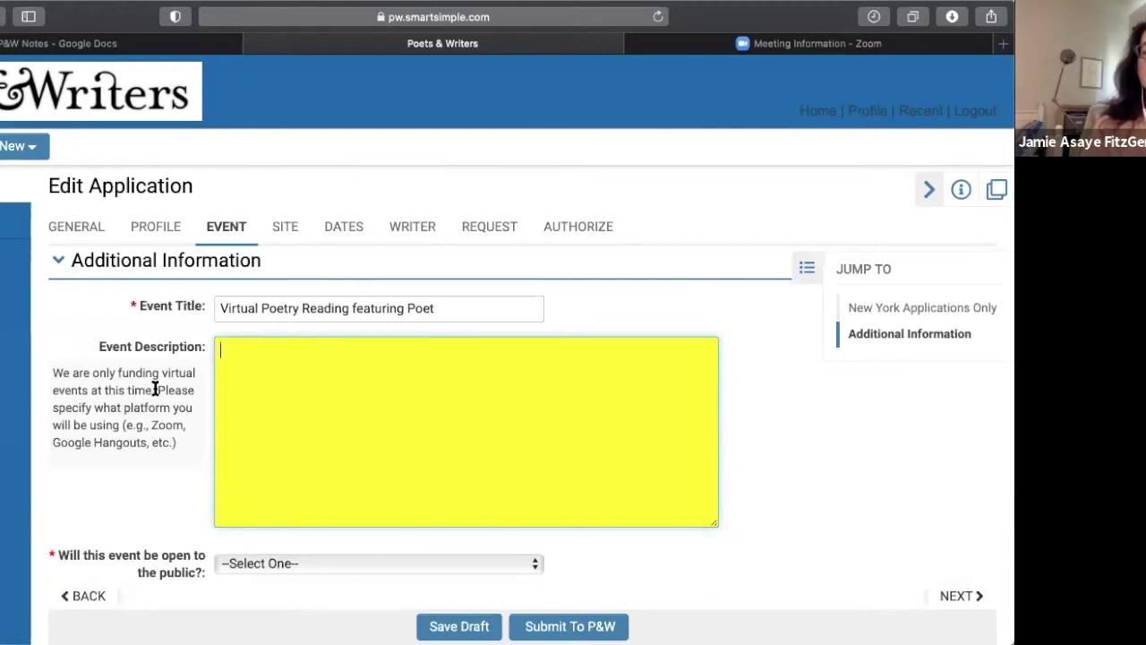
left_click_drag(154, 391, 175, 444)
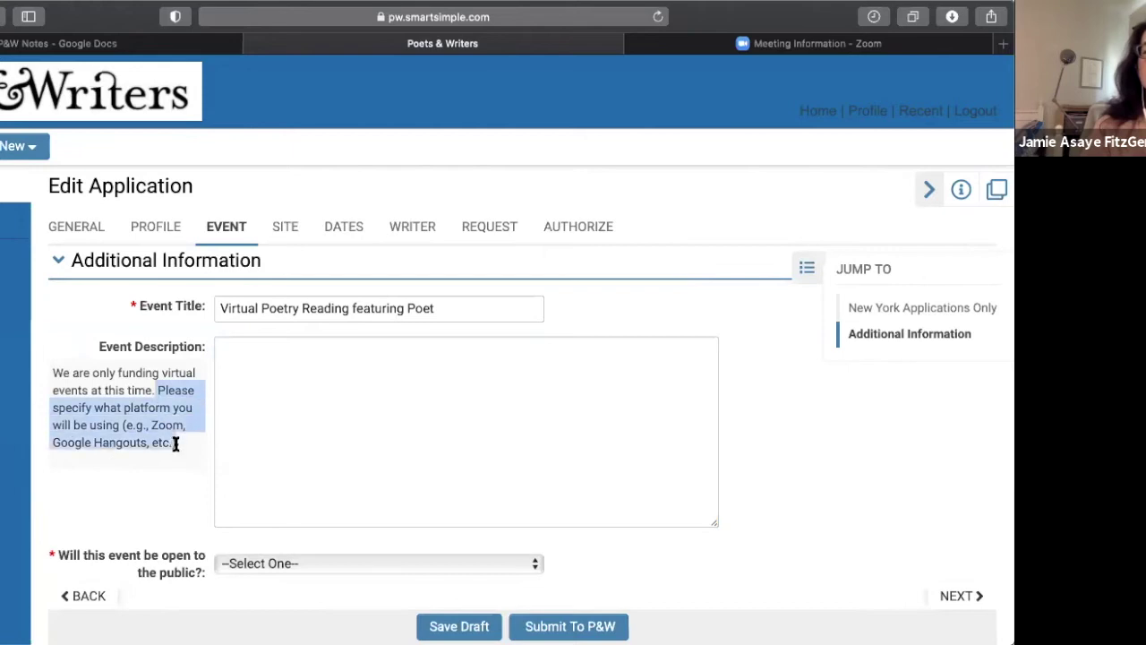
left_click(175, 444)
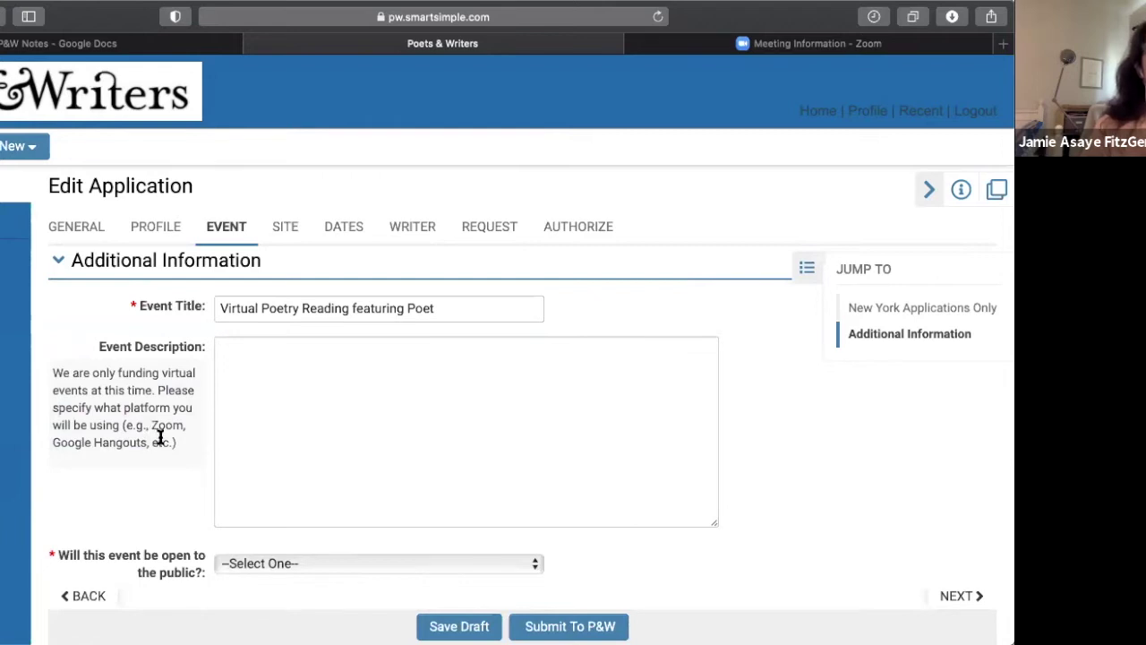
left_click(273, 431)
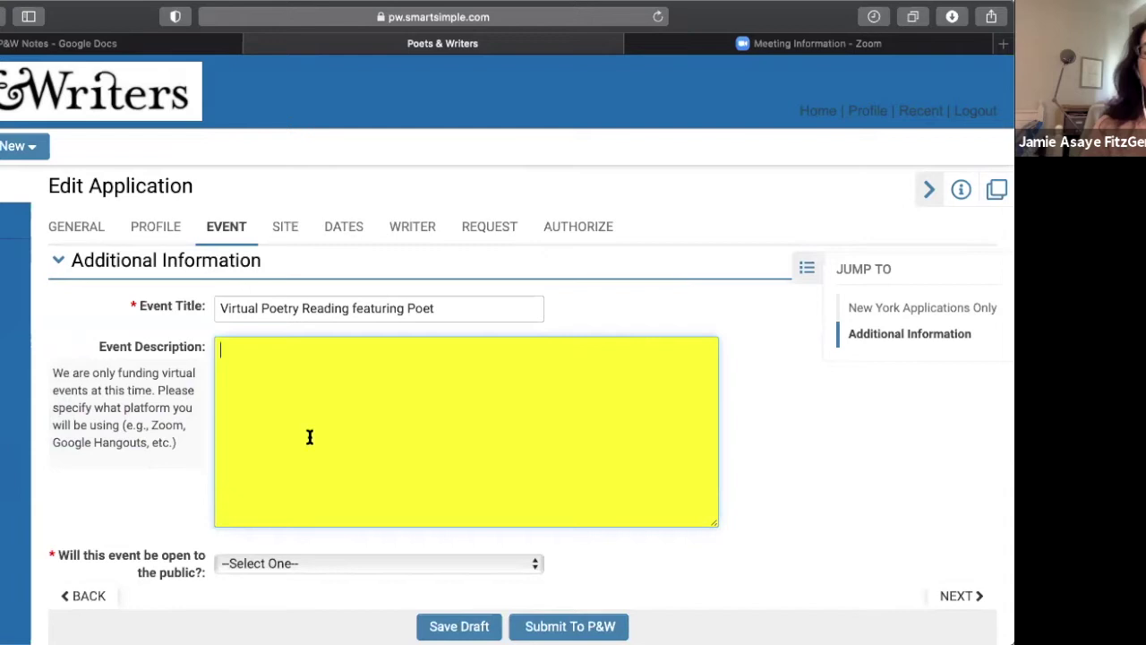
scroll(306, 408, "down", 1)
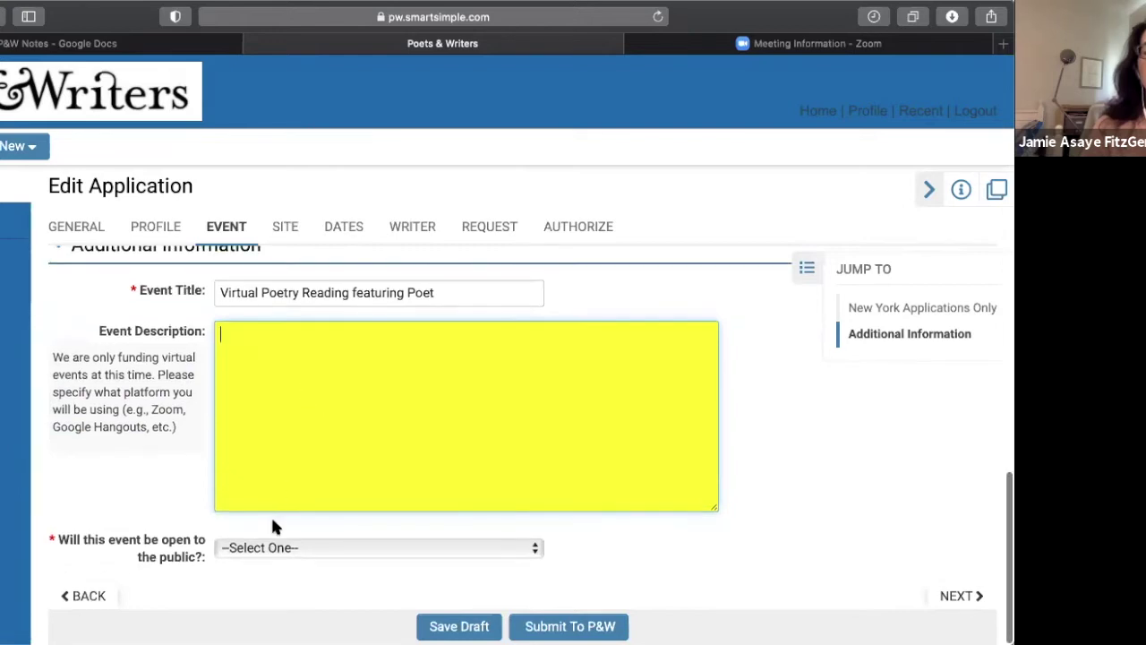
left_click(258, 547)
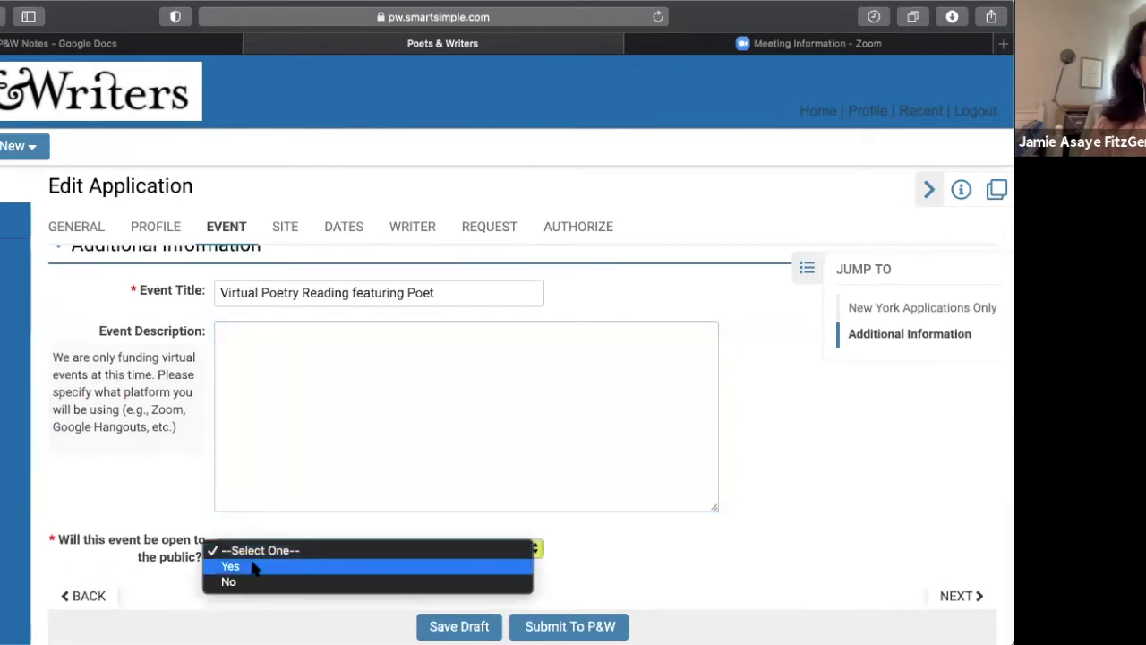
left_click(164, 553)
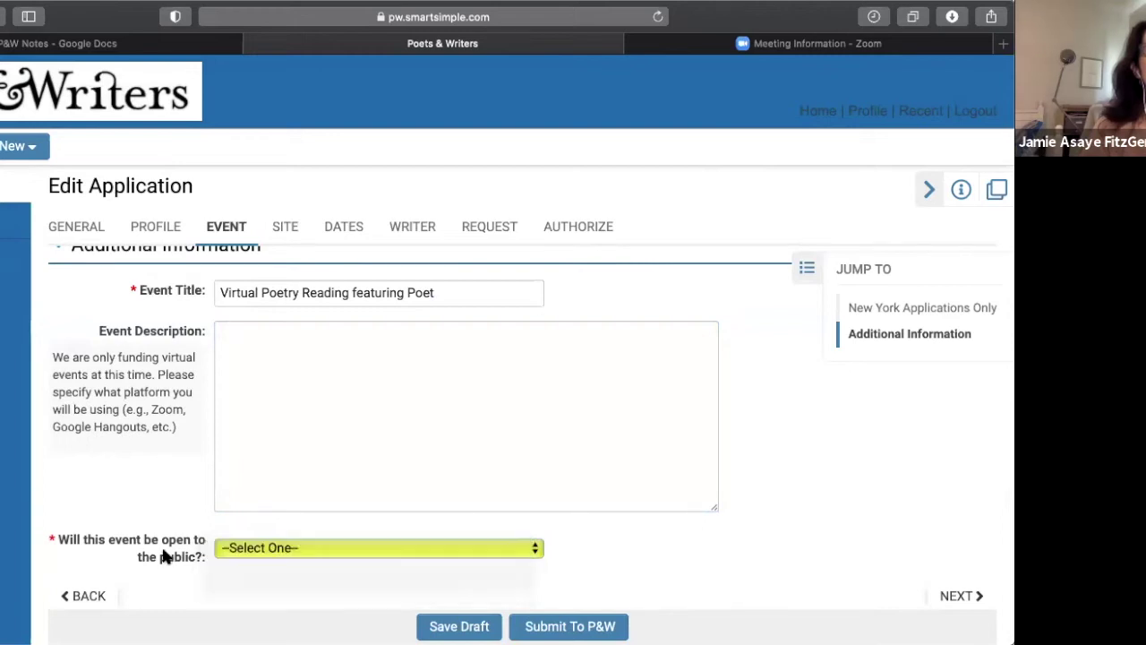
- Check the choices for public attendance once more and place the cursor in the event description
left_click(248, 547)
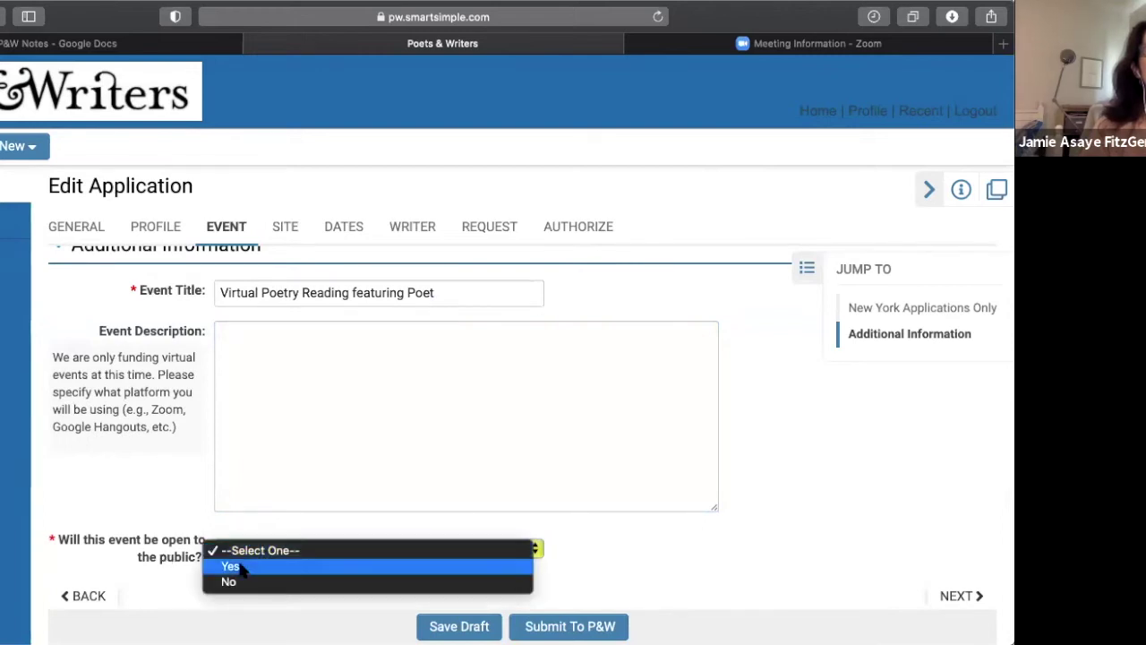
left_click(182, 543)
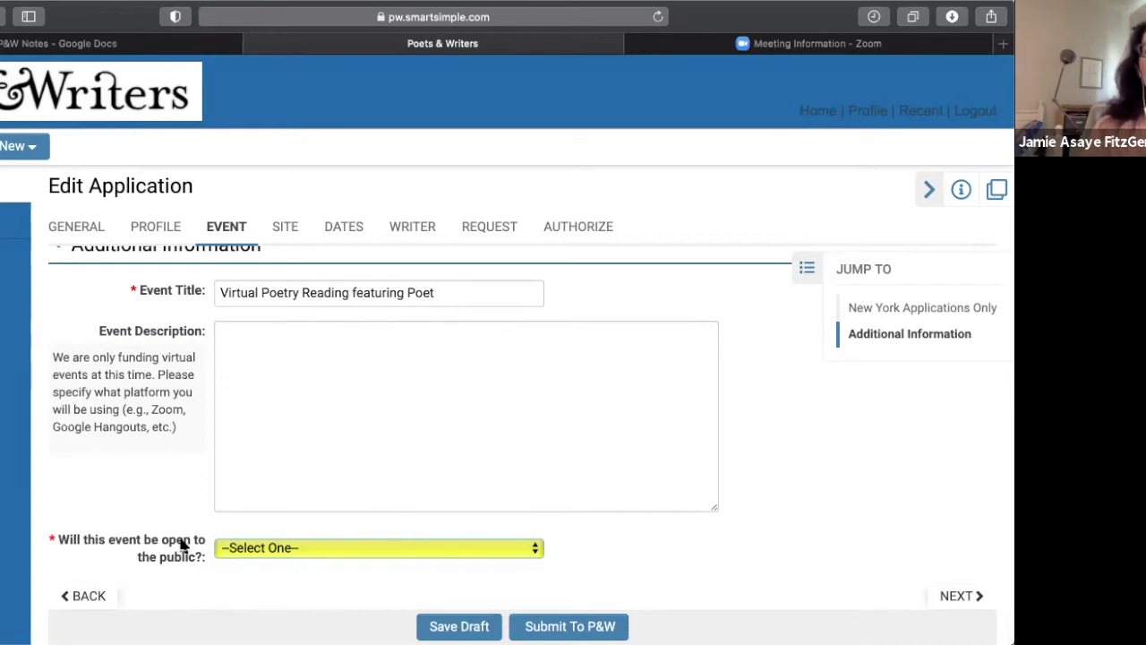
left_click(293, 415)
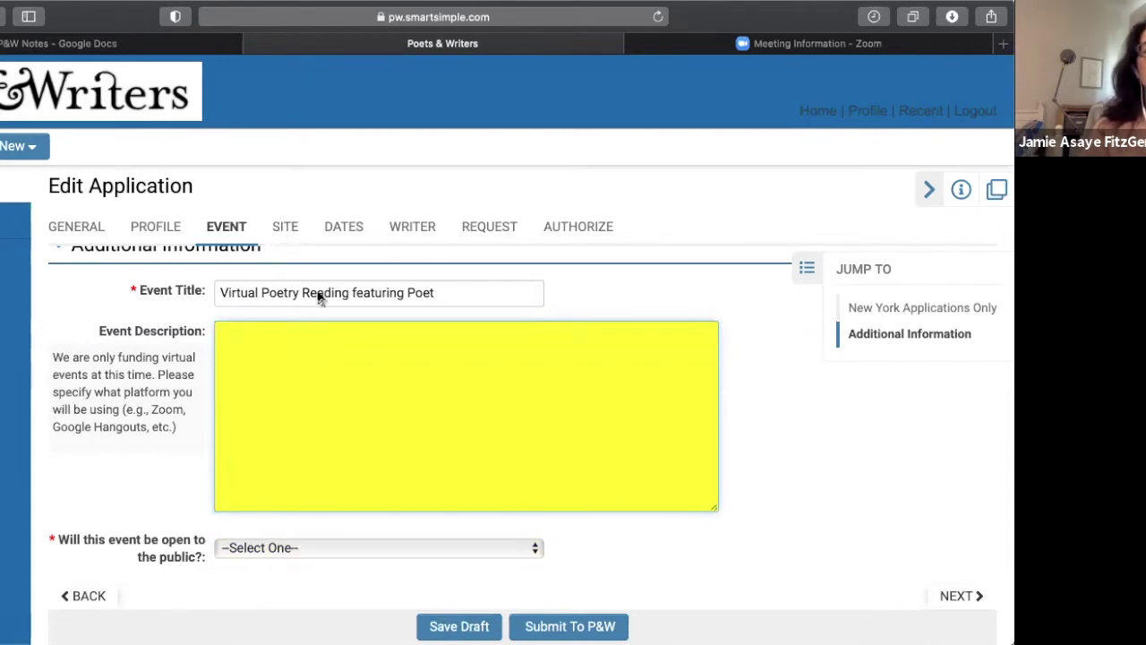
- In the application's site section, fill in the event site's mailing address and city
left_click(290, 230)
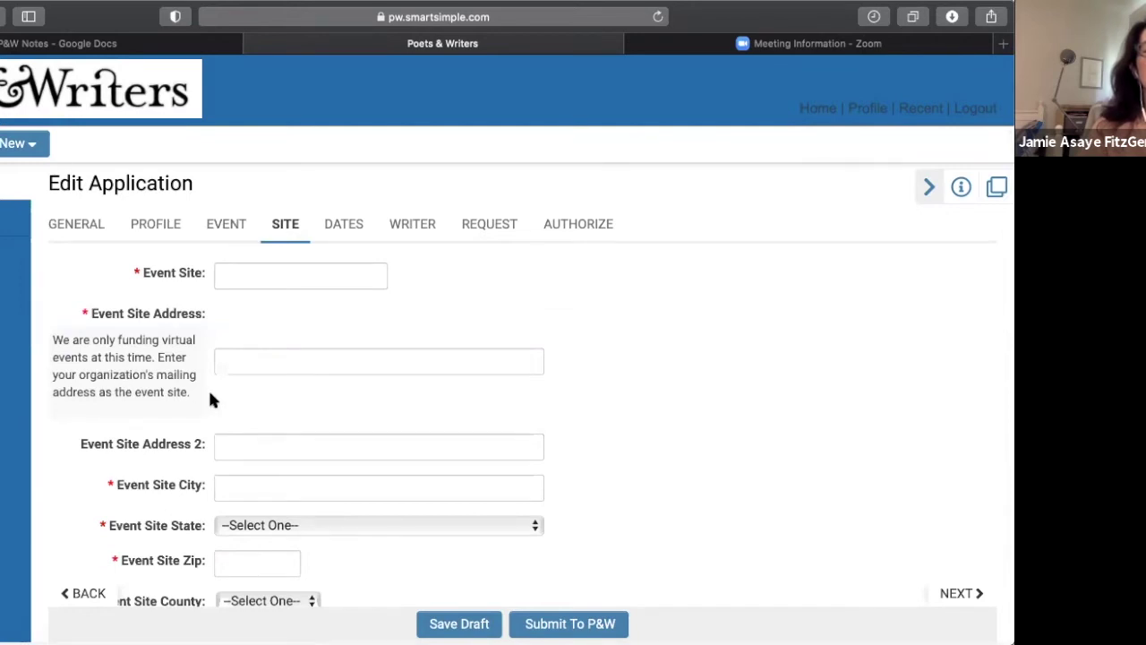
scroll(206, 396, "down", 1)
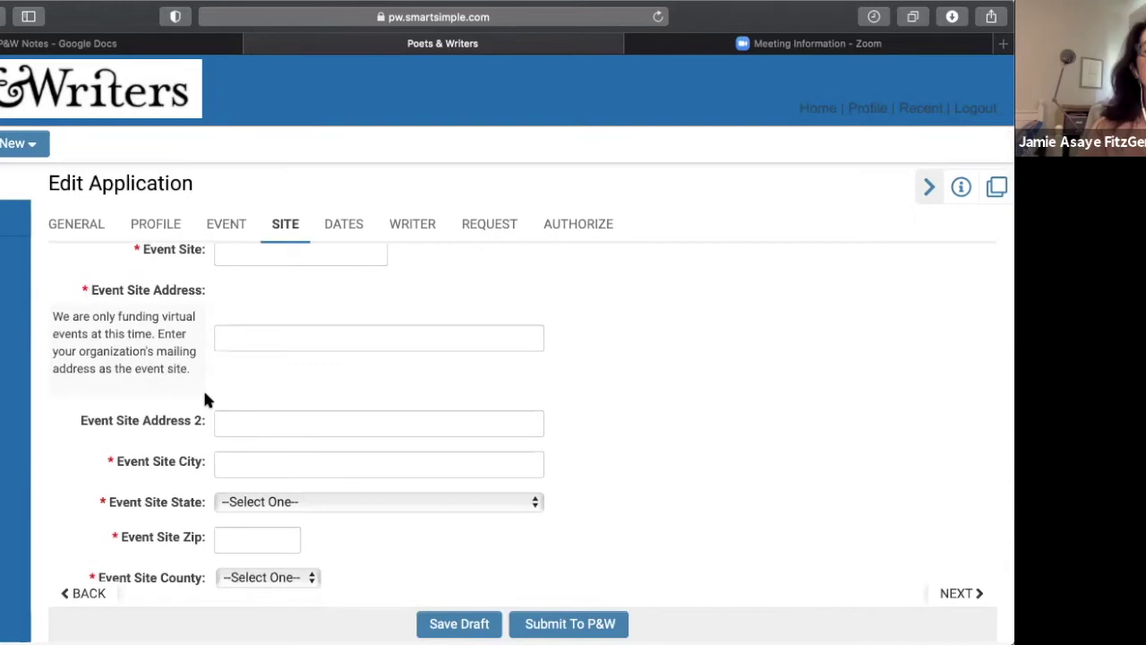
scroll(204, 398, "up", 1)
left_click(232, 362)
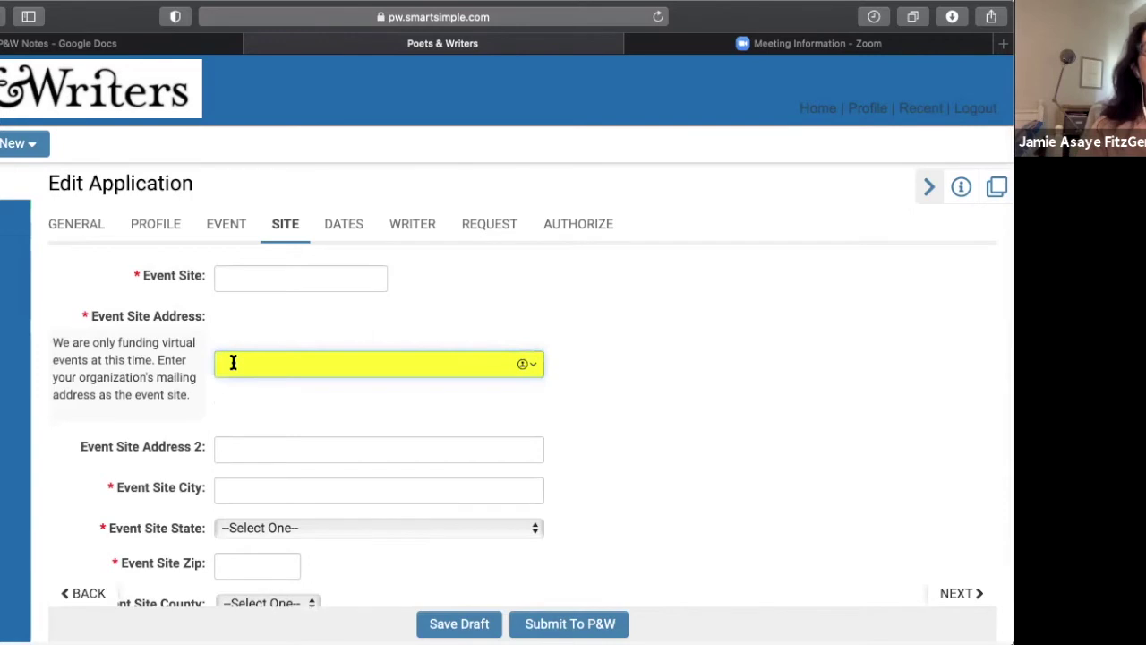
type("100 Poetry Lane")
key("Tab")
key("Tab")
type("Poetry")
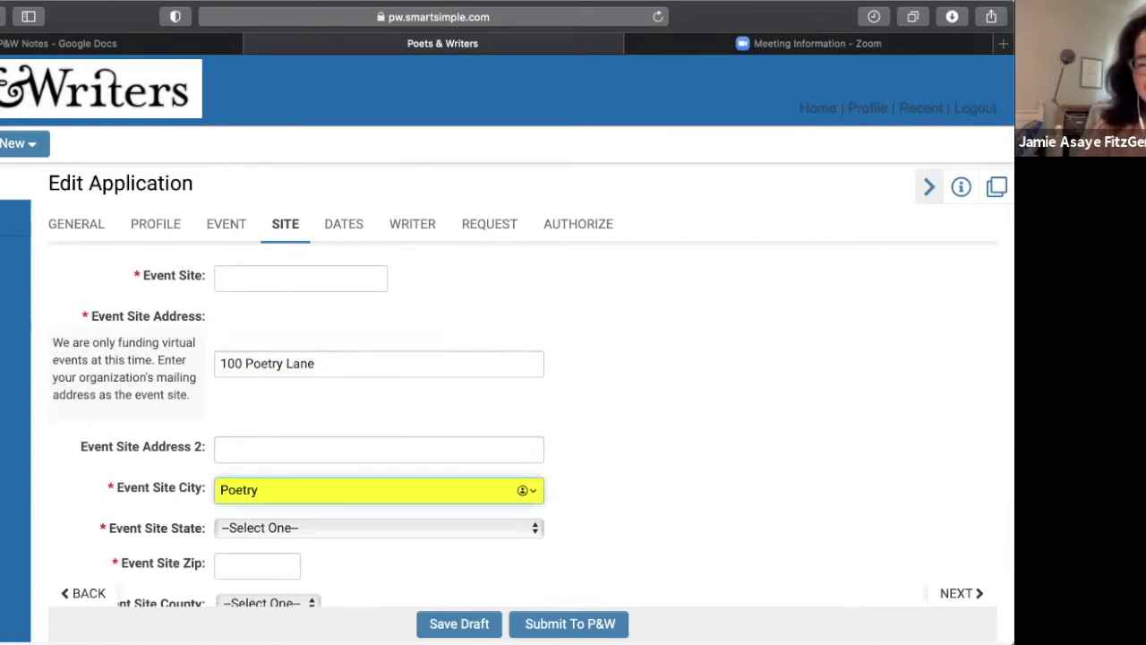
- View the available states for the event site without picking one
scroll(167, 466, "down", 1)
left_click(268, 493)
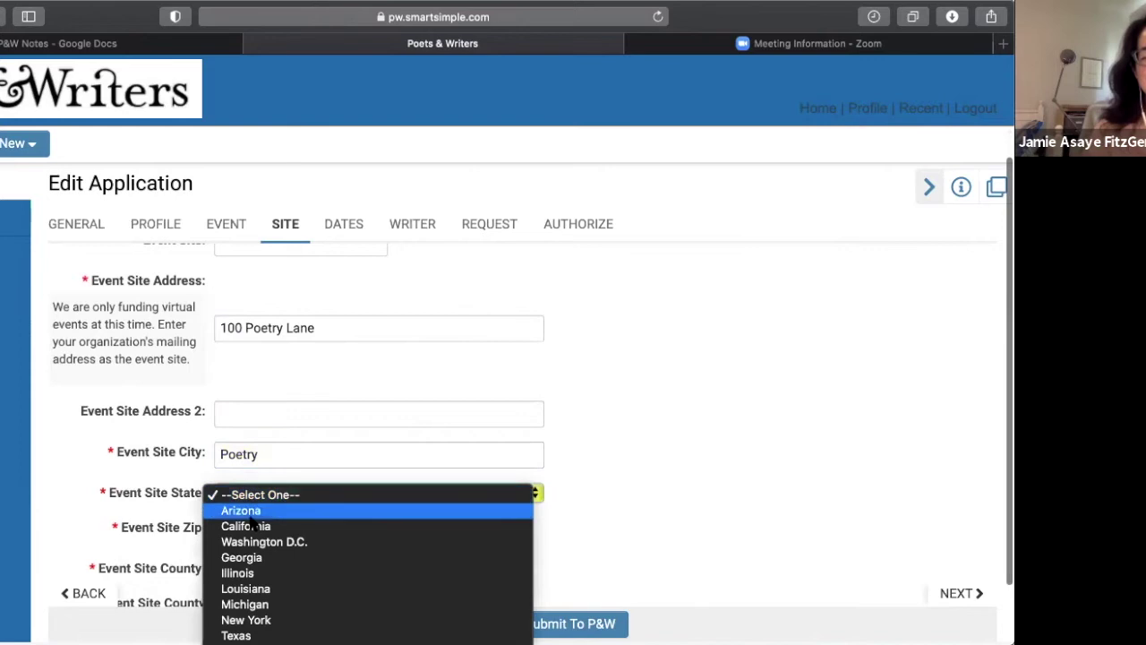
left_click(148, 478)
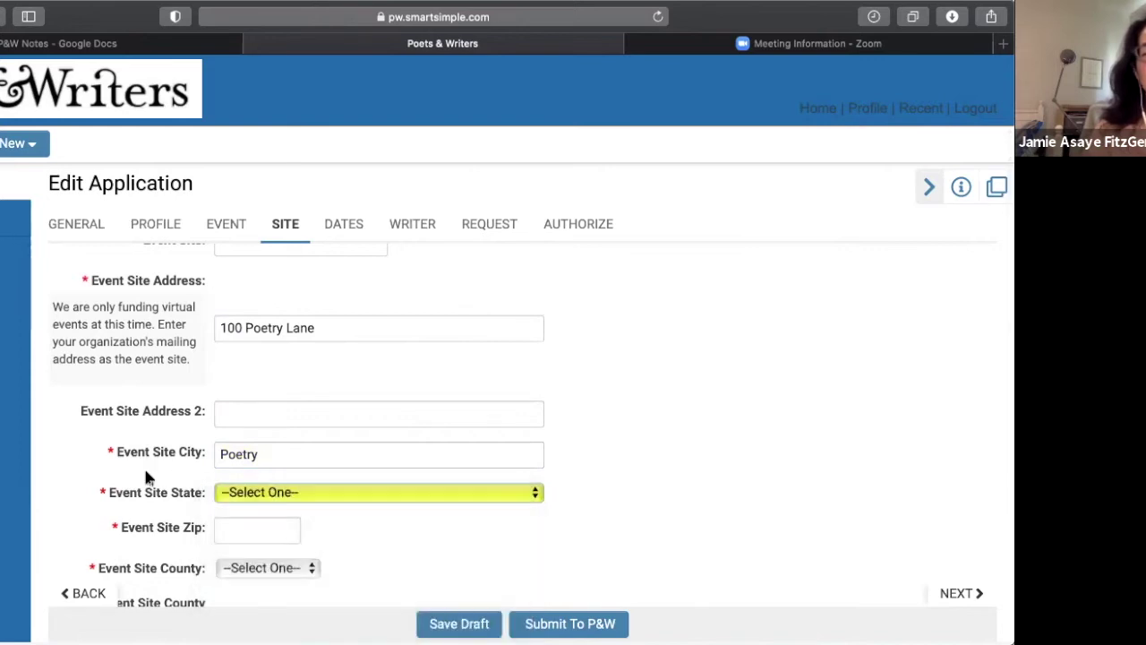
- Enter "Online - Poetry Library" as the event site
scroll(200, 394, "up", 1)
left_click(237, 279)
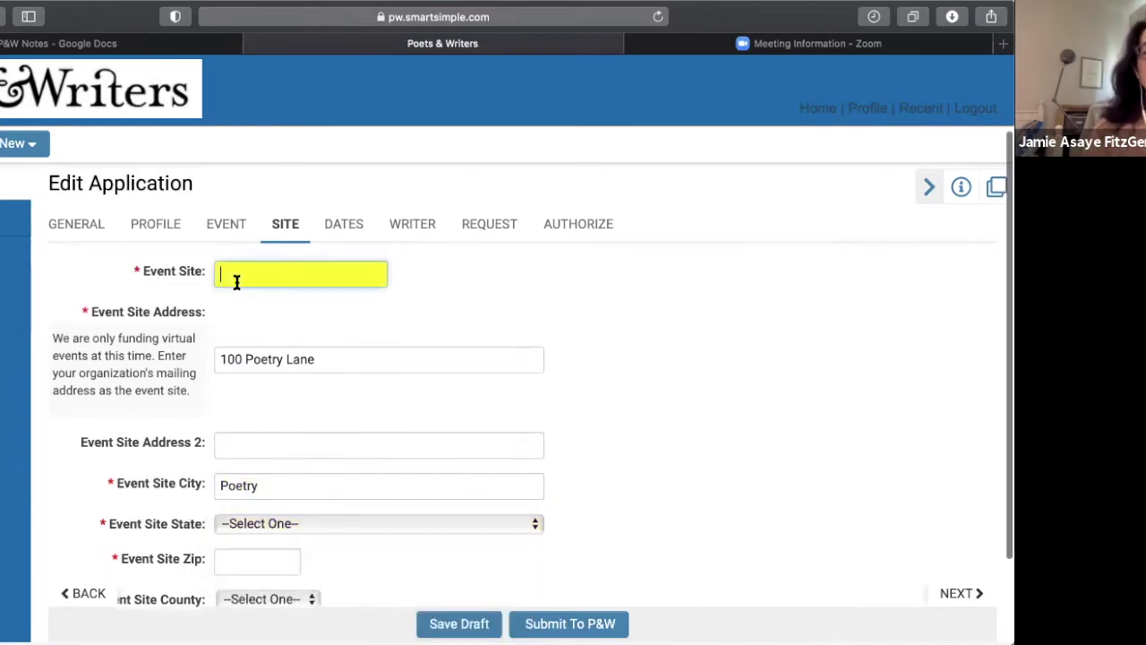
type("Onel")
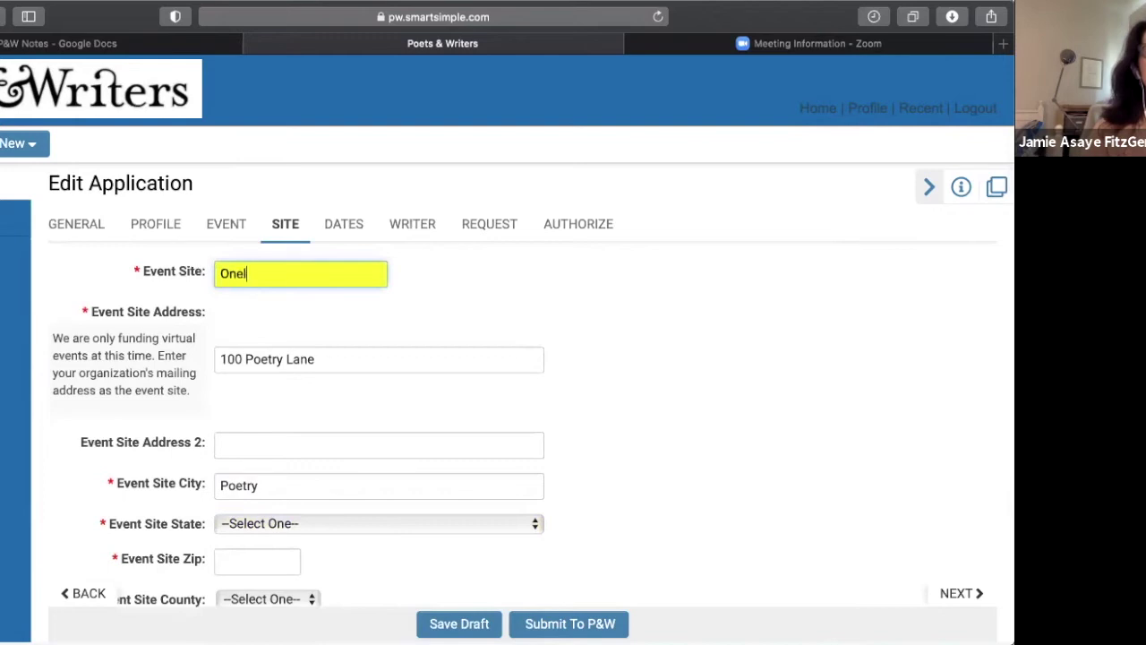
key("BackSpace")
key("BackSpace")
type("line - Poetry Library")
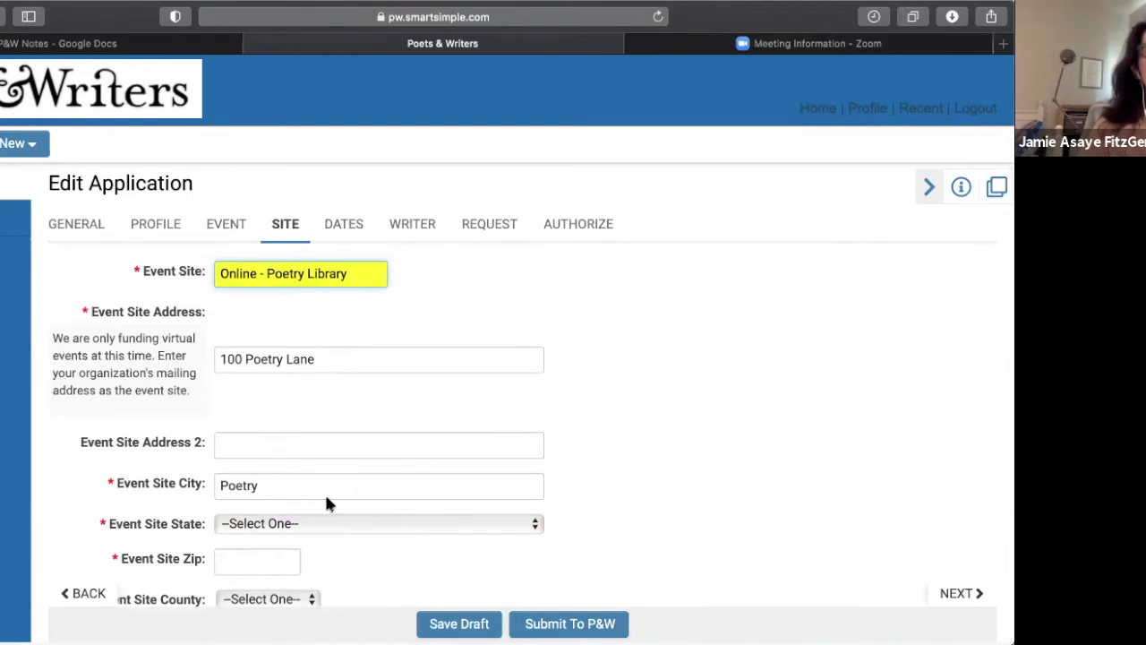
- Check the choices offered for the event site's county
scroll(322, 528, "down", 1)
left_click(303, 548)
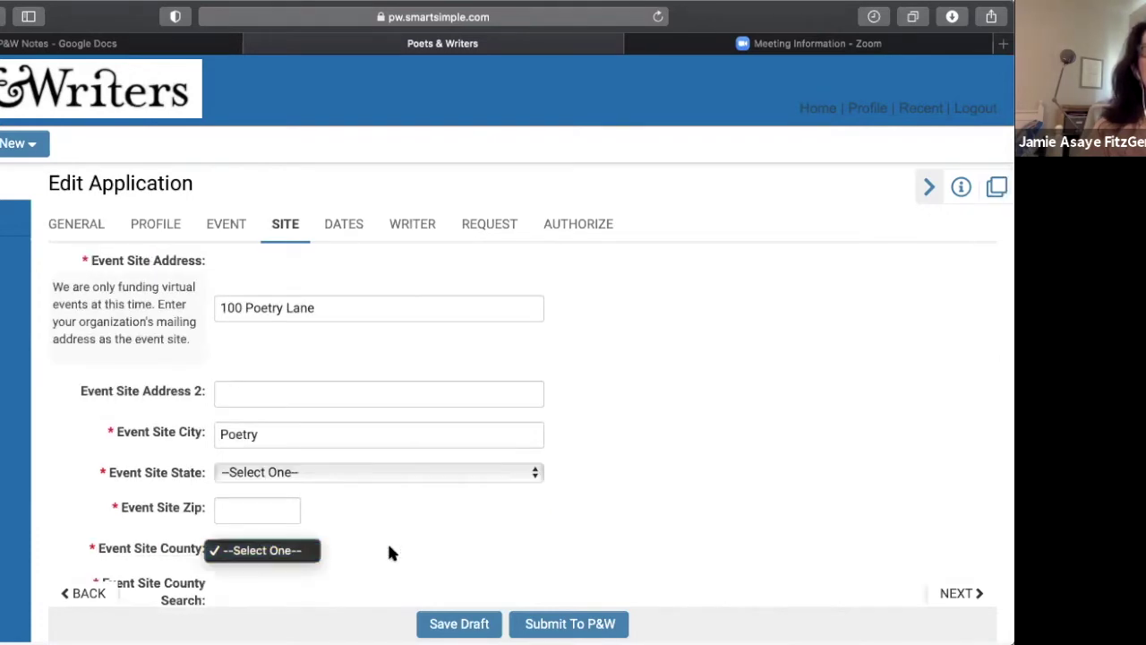
key("Escape")
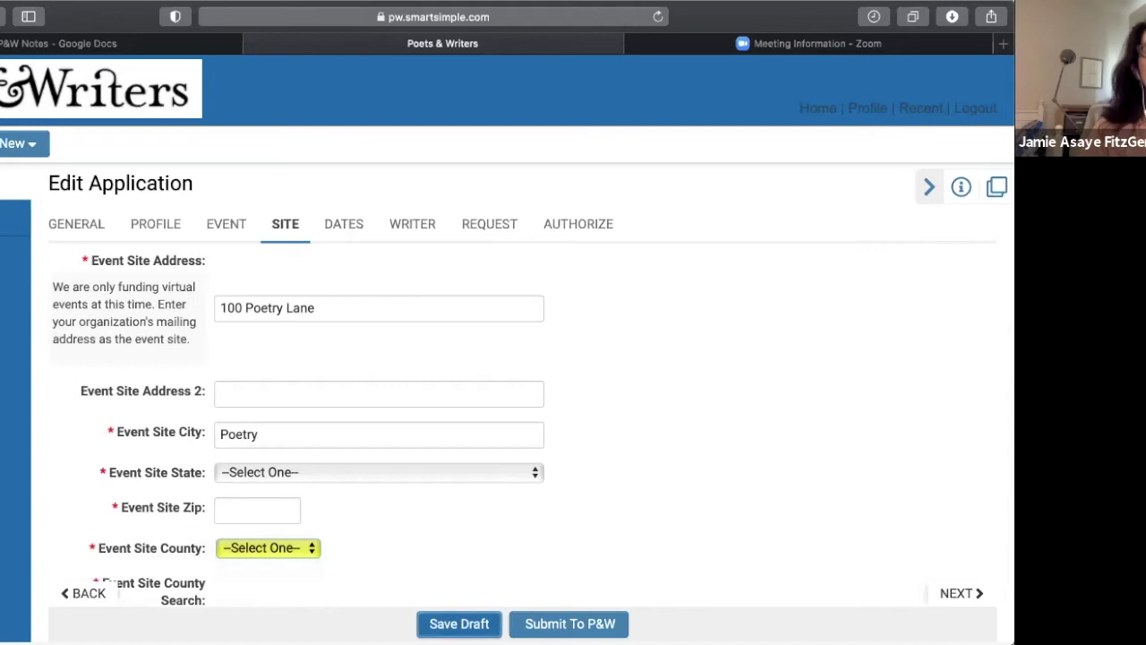
- Start a new session entry in the application's dates section, accepting that the draft is already saved
left_click(339, 236)
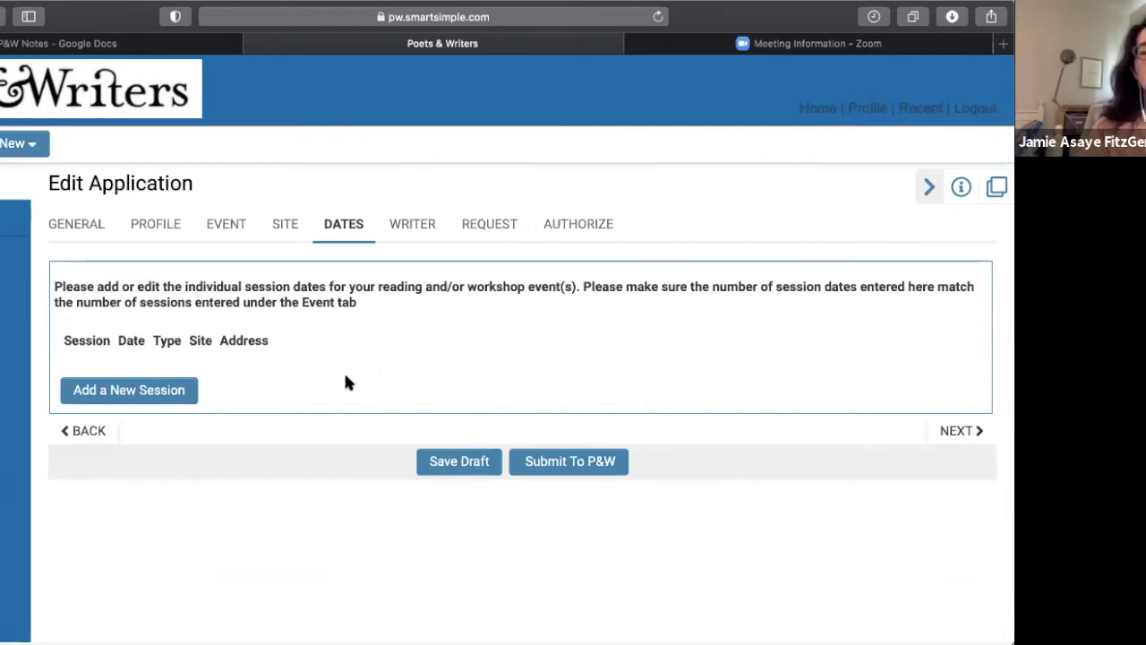
left_click(169, 394)
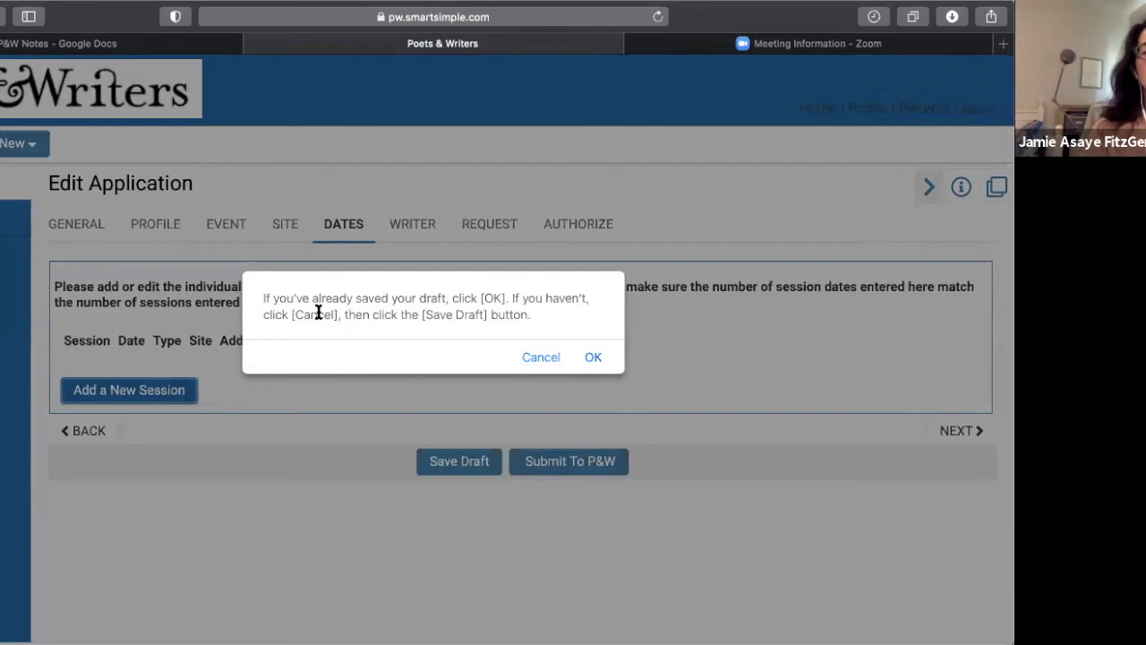
left_click(593, 357)
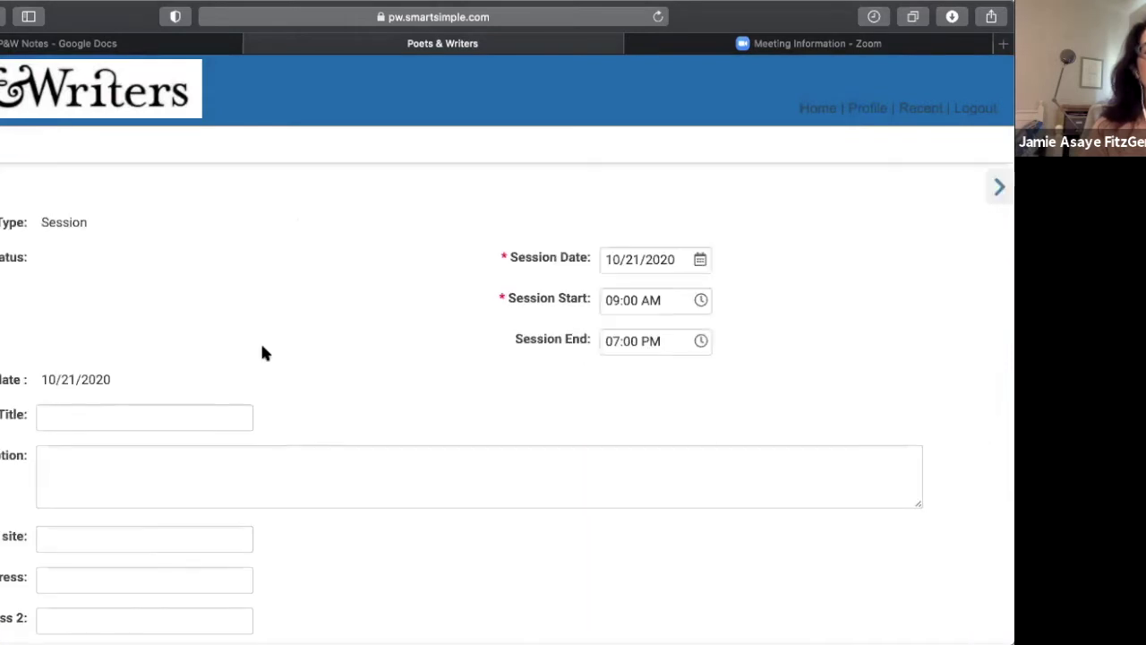
- Examine the new session form's title, description, site, address and type fields
scroll(262, 352, "down", 1)
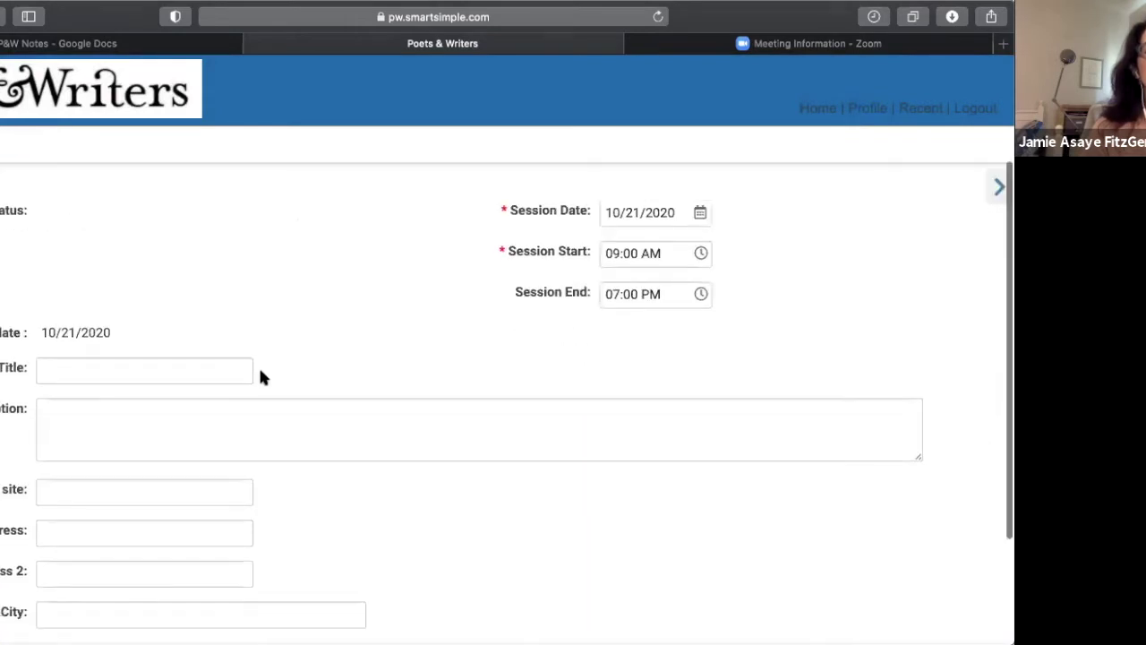
left_click(153, 376)
left_click(105, 421)
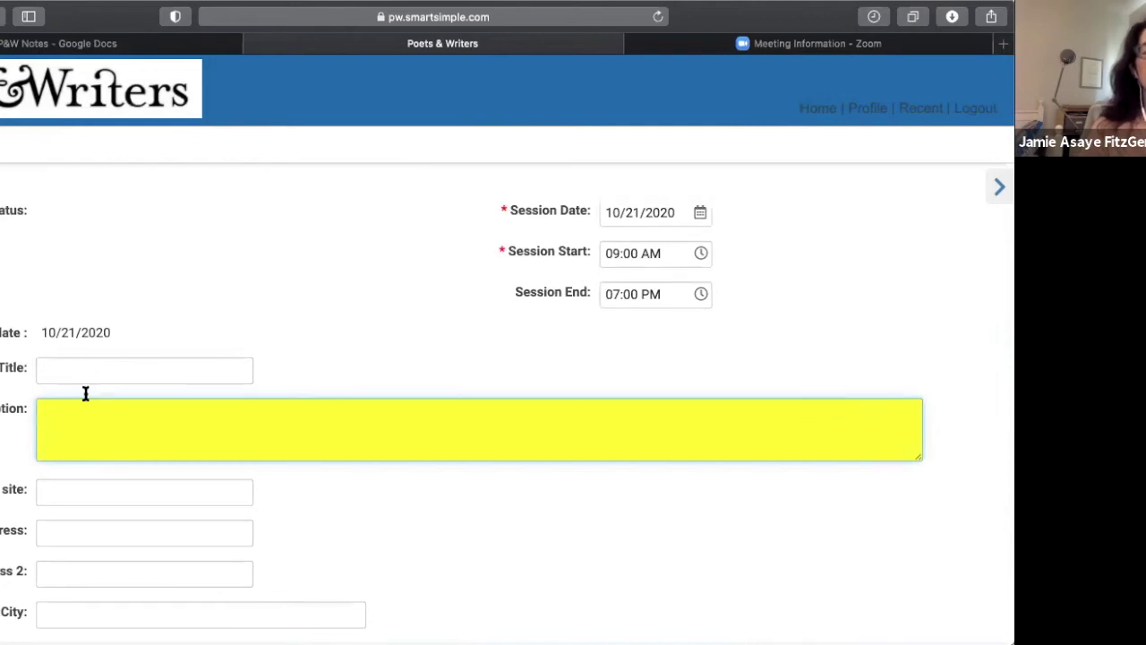
scroll(85, 399, "down", 1)
scroll(118, 455, "down", 1)
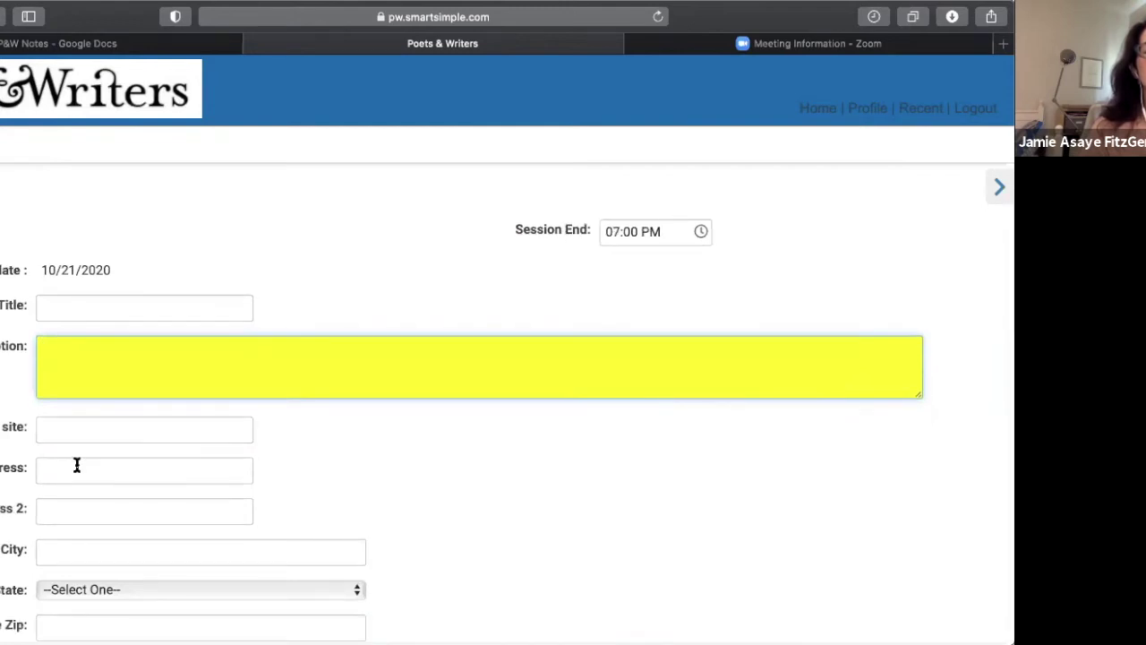
scroll(77, 465, "down", 3)
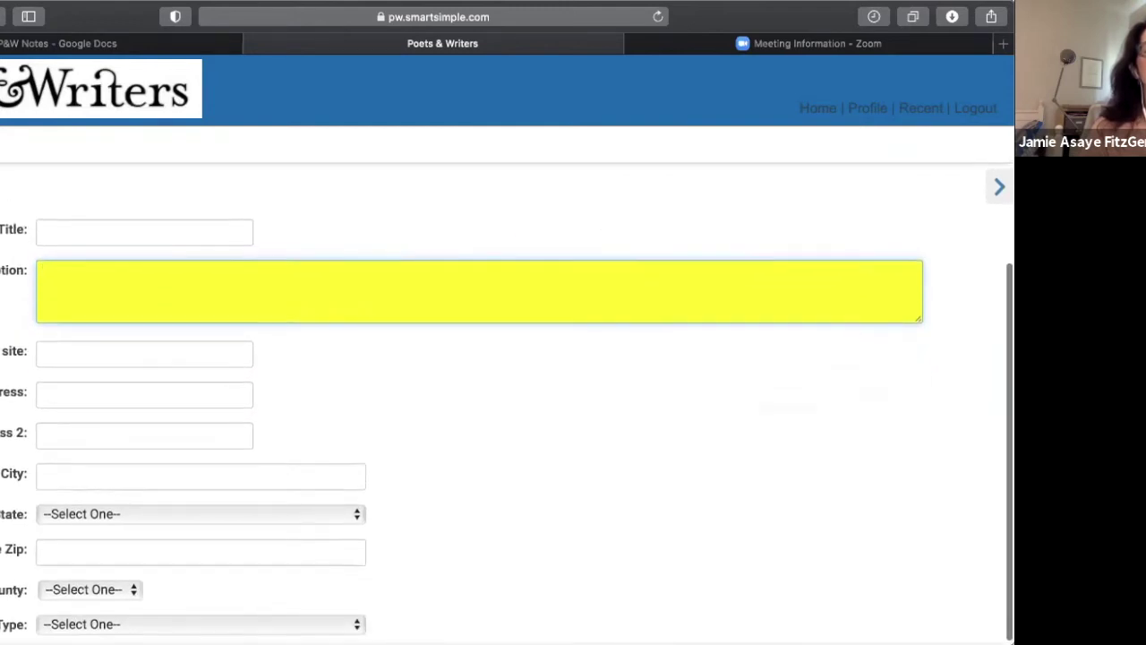
scroll(253, 310, "up", 6)
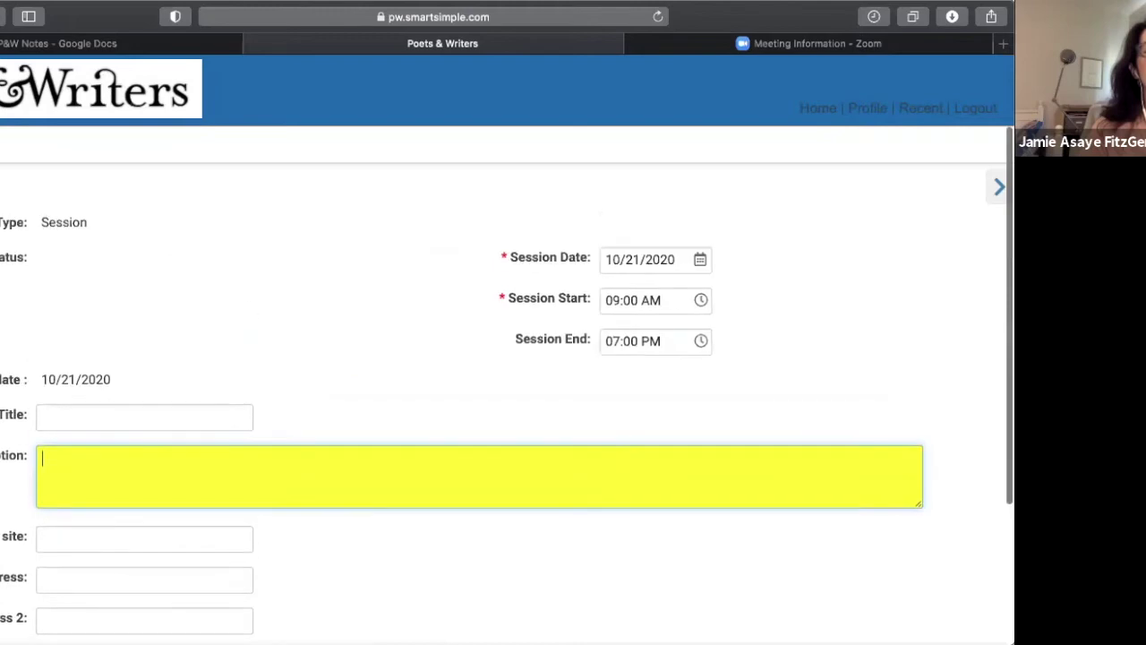
- Browse the session date calendar through the months after October 2020 without choosing another date
left_click(640, 260)
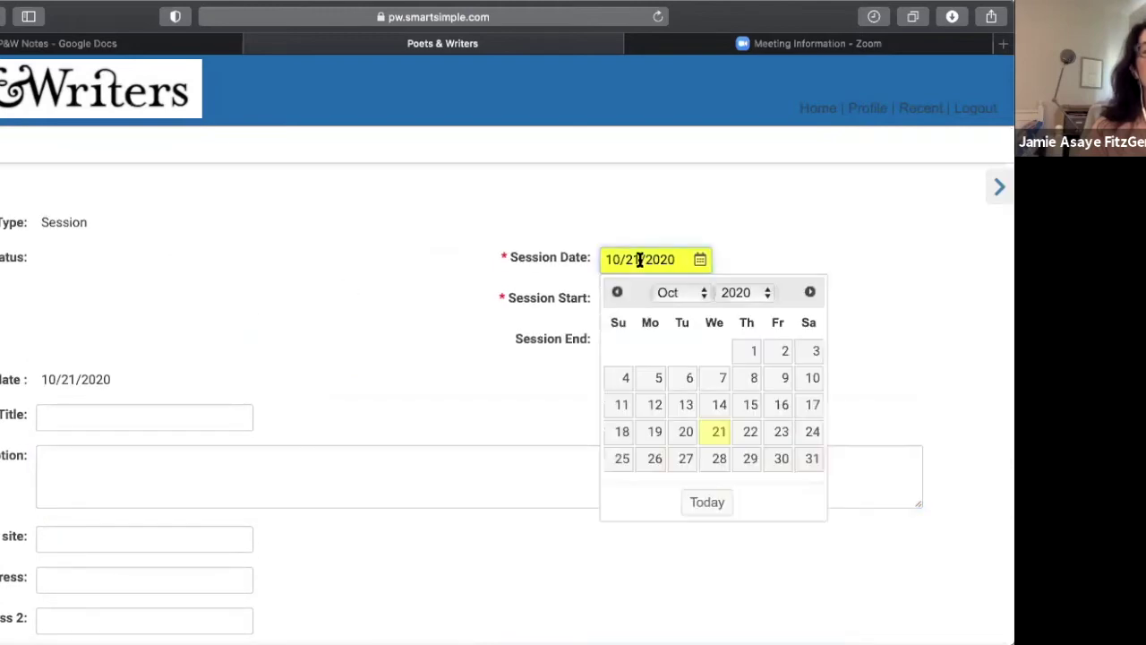
left_click(811, 299)
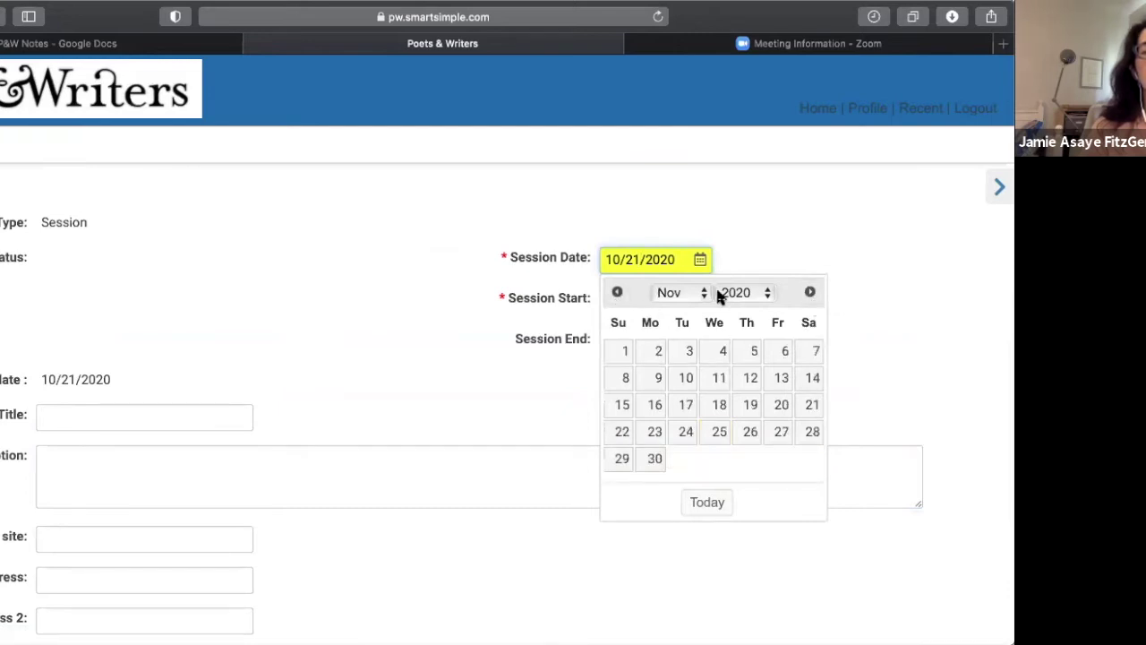
left_click(663, 294)
left_click(811, 293)
left_click(811, 293)
left_click(459, 340)
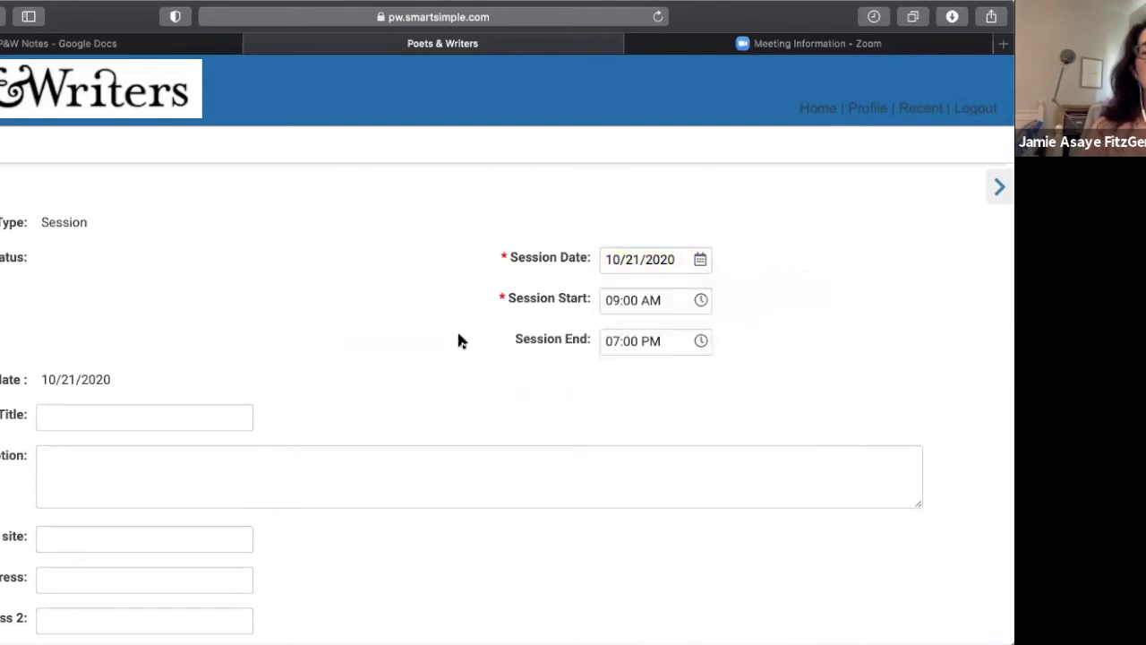
- Set the session start time to 12:00 PM
left_click(626, 302)
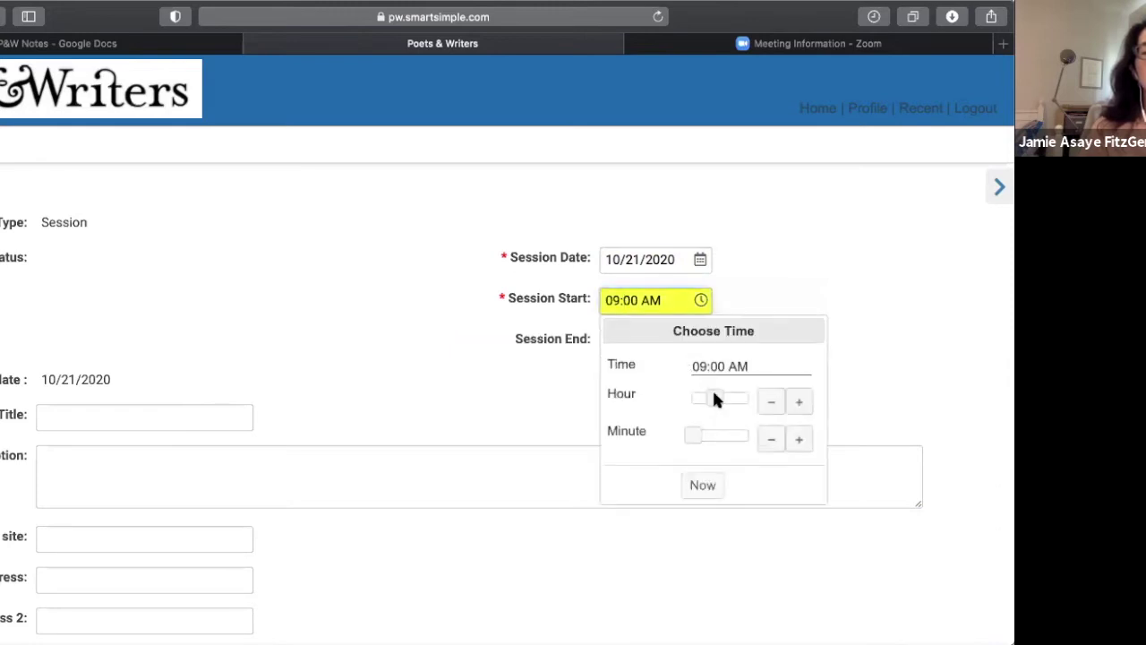
mouse_move(714, 394)
left_mouse_down()
mouse_move(730, 399)
mouse_move(720, 399)
left_mouse_up()
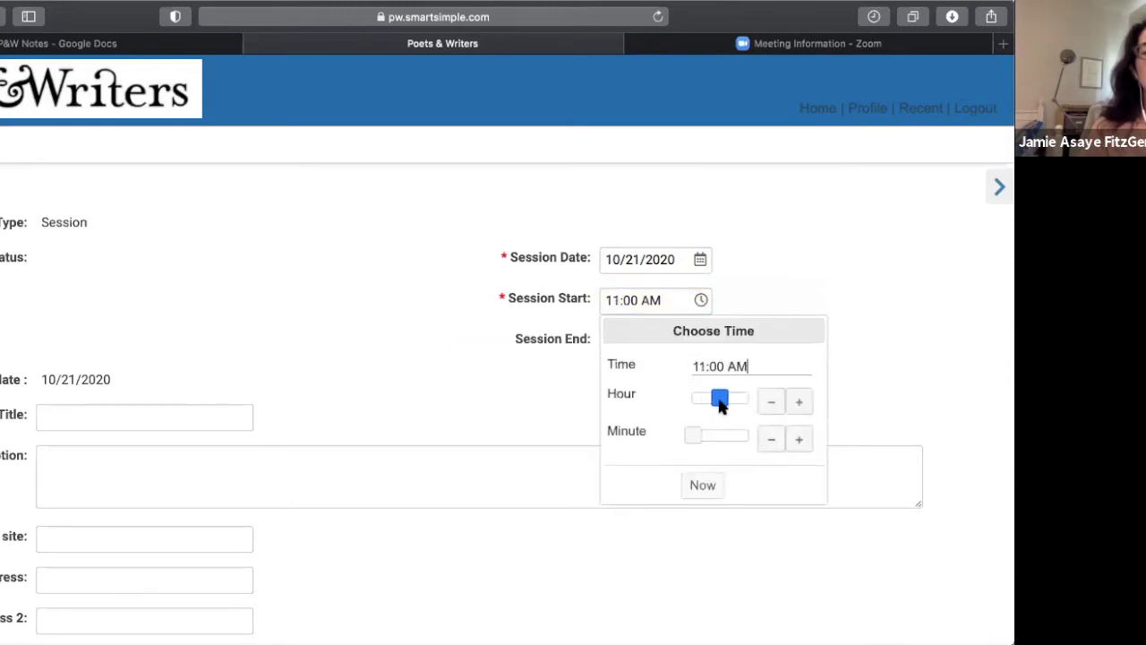
left_click(797, 403)
left_click(797, 404)
left_click(772, 405)
left_click_drag(687, 441, 660, 443)
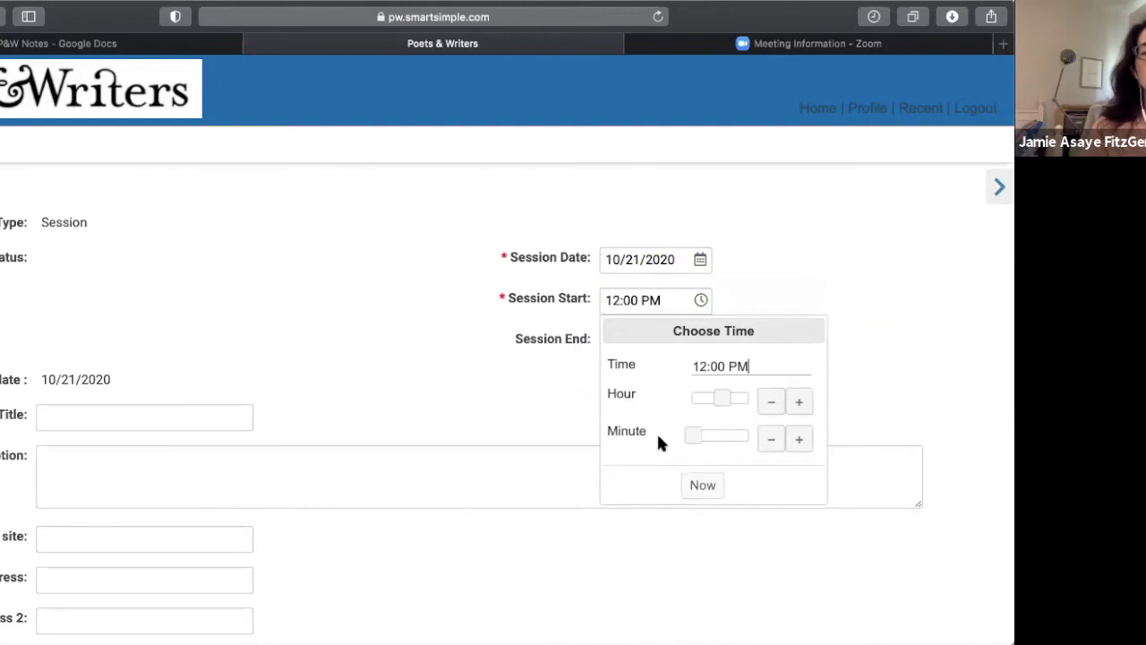
left_click(502, 362)
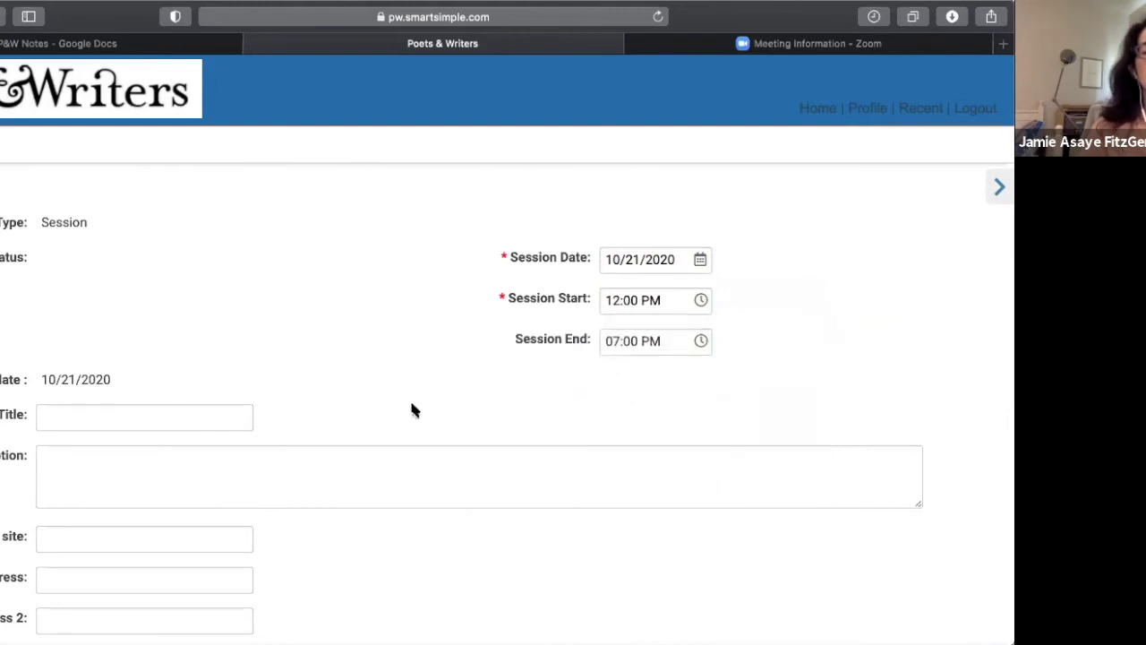
- Try to save the new session without an event title, and review the form's fields again
scroll(409, 398, "down", 4)
scroll(361, 385, "up", 1)
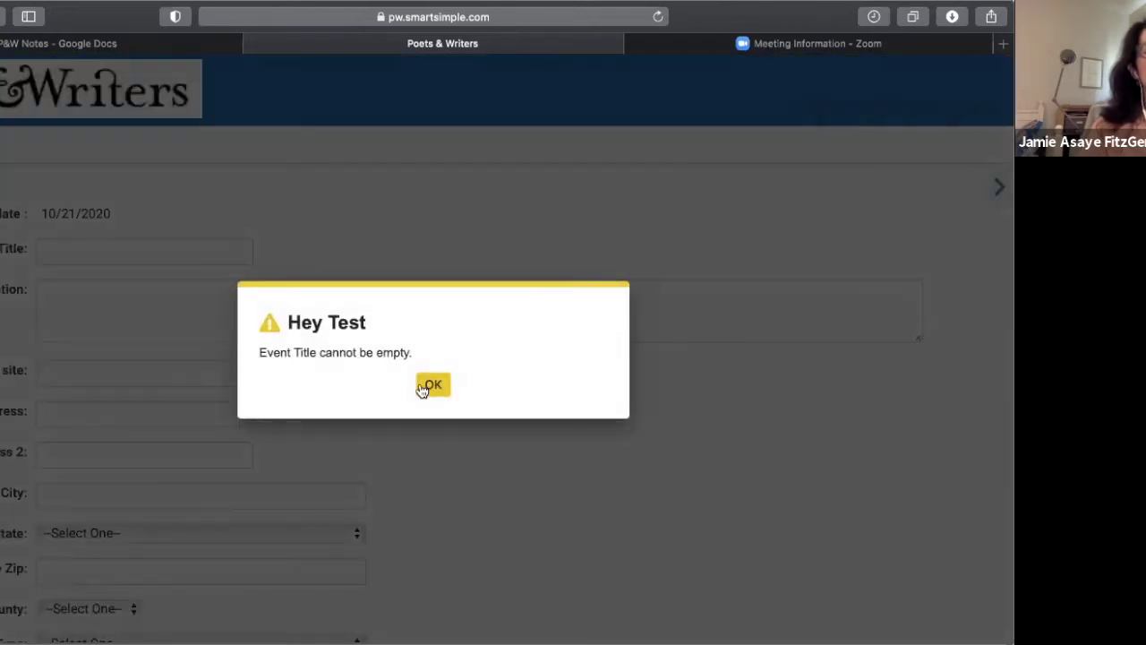
left_click(432, 384)
scroll(469, 436, "up", 4)
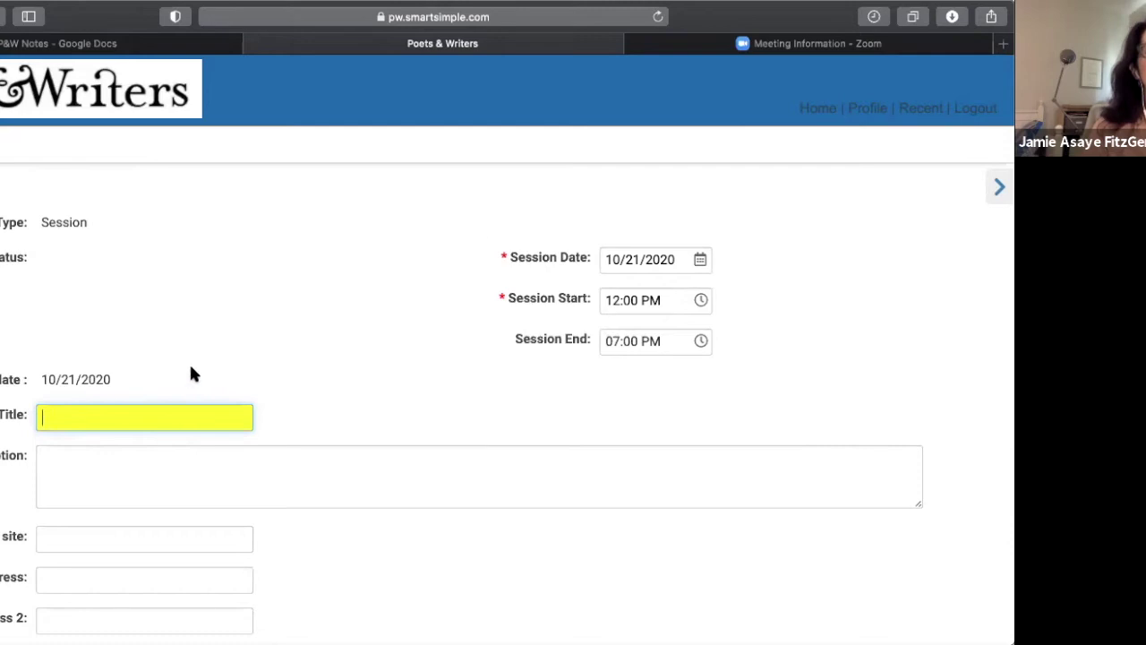
scroll(314, 368, "down", 5)
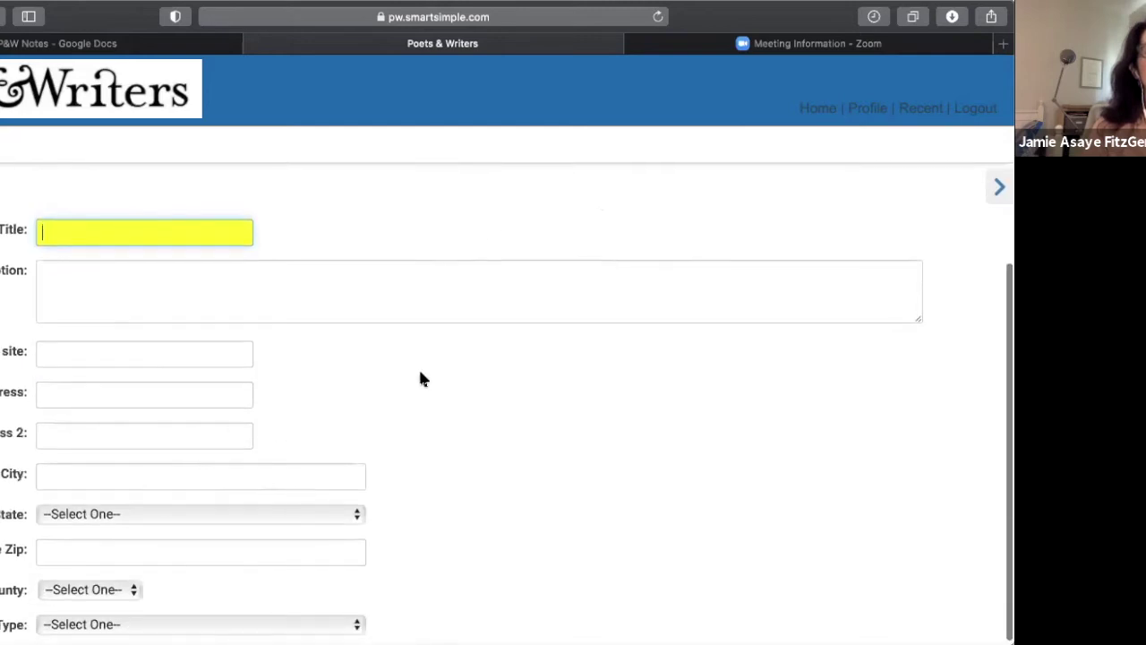
scroll(678, 182, "up", 5)
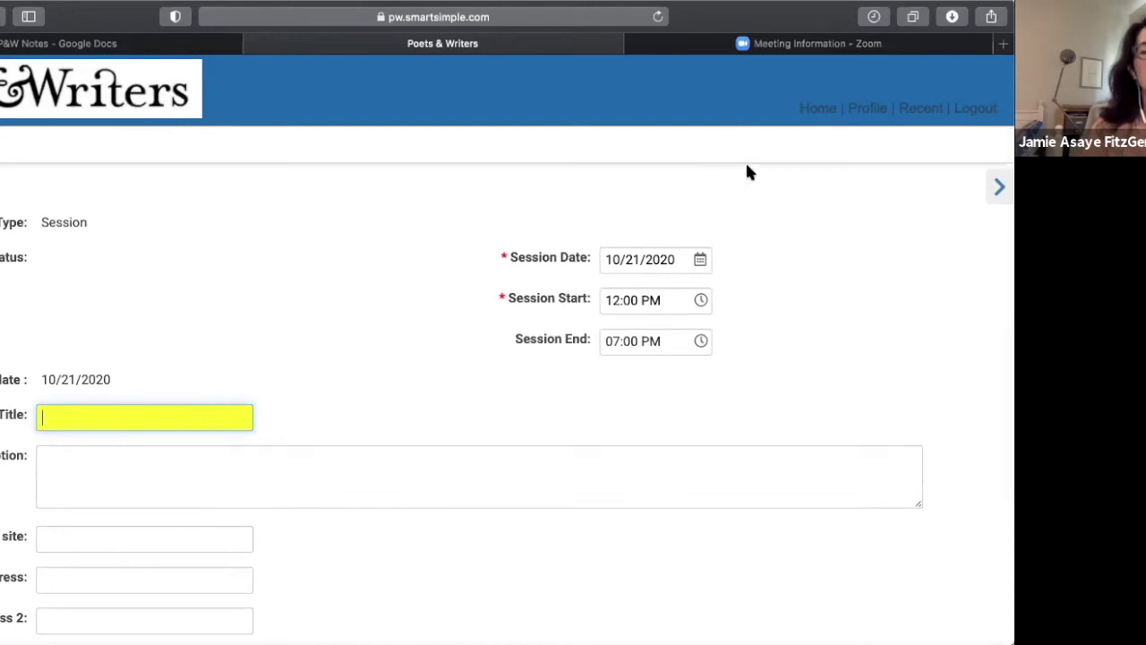
- Return to the home page and open the list of drafted applications
left_click(819, 114)
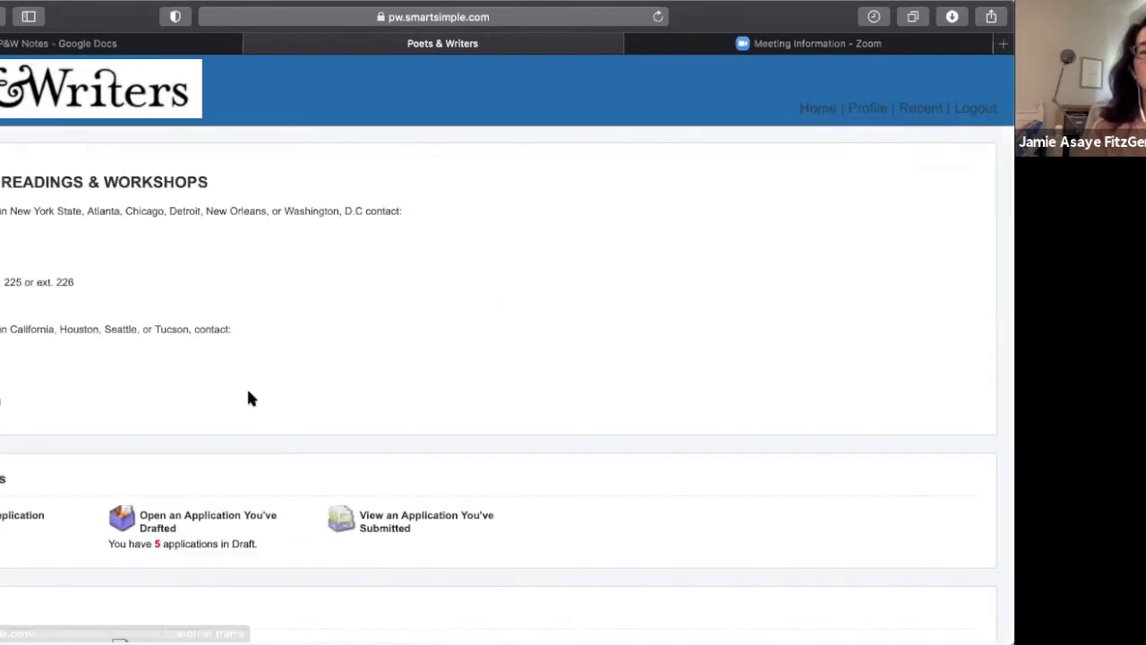
left_click(168, 475)
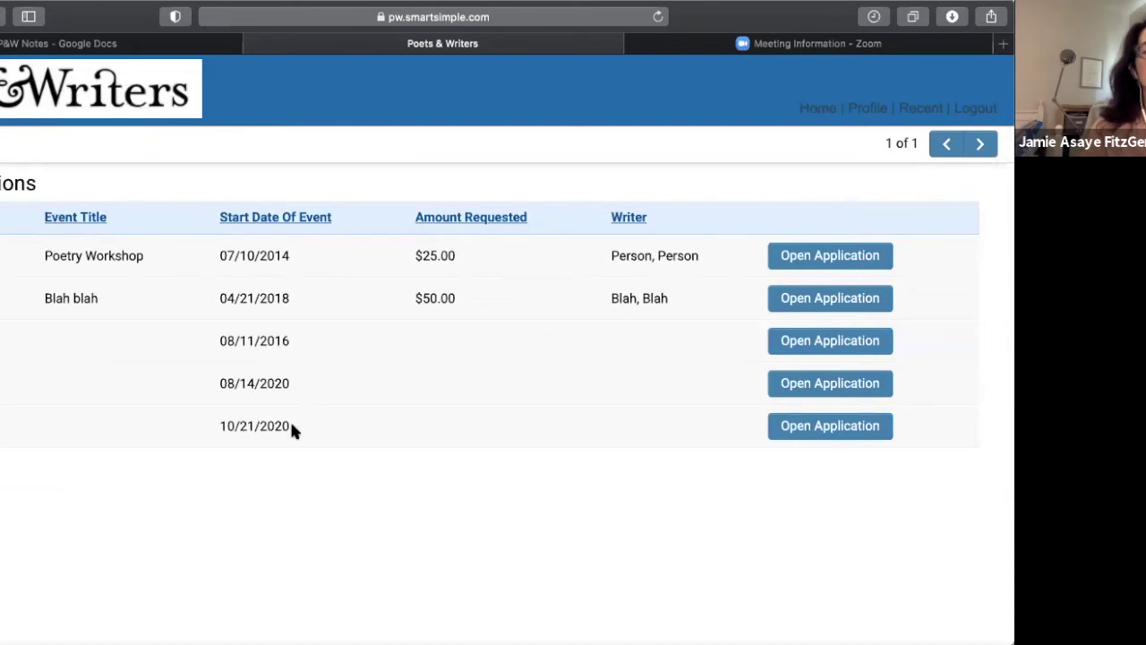
- Open the drafted application dated 10/21/2020, go to its Dates section, and save the draft
left_click(791, 435)
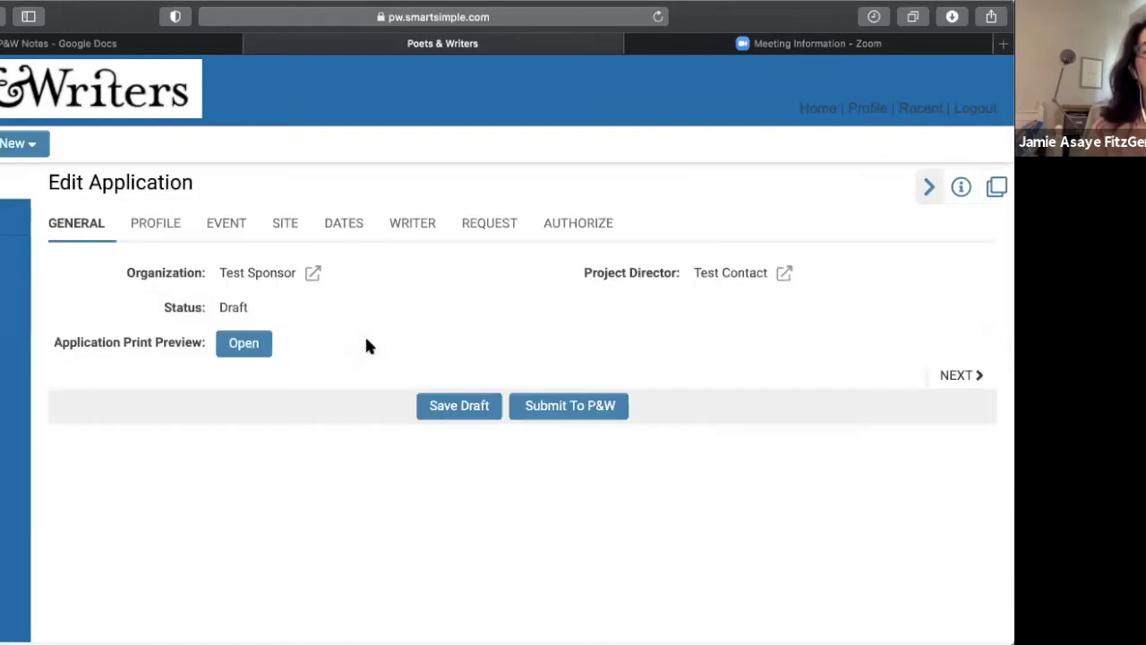
left_click(336, 230)
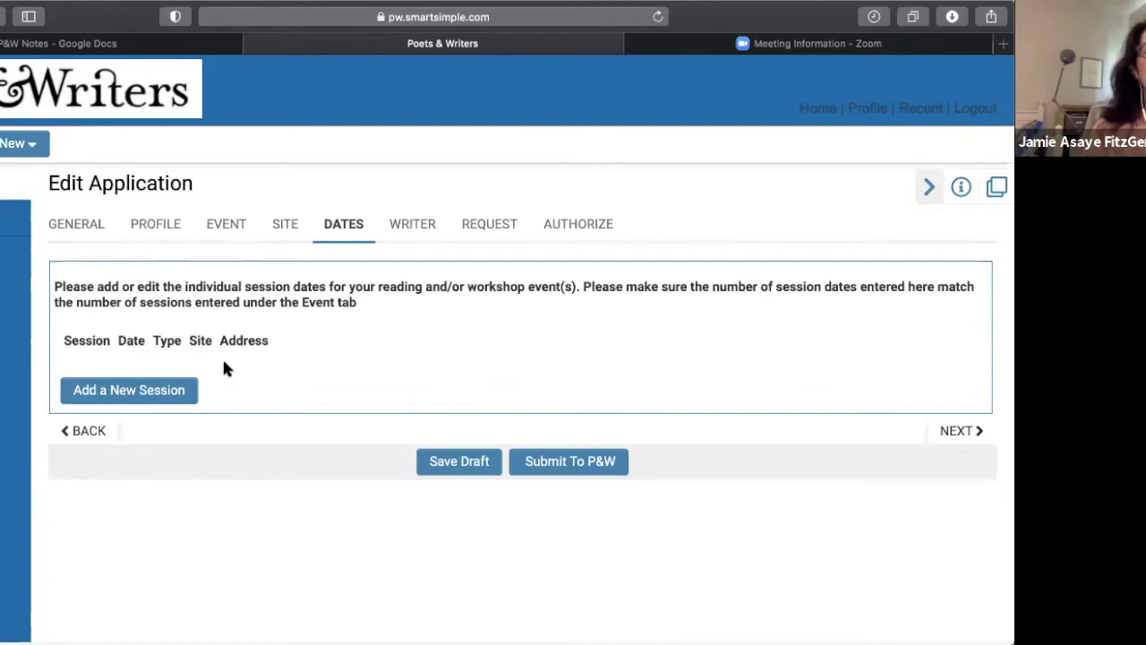
left_click(449, 461)
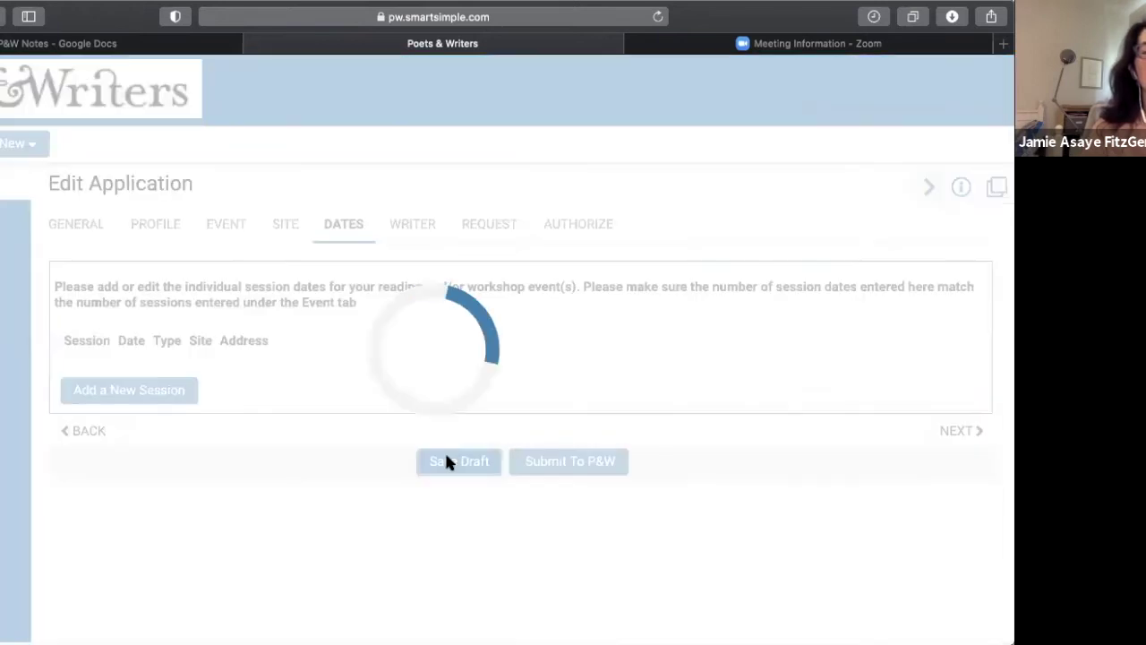
- Examine the Writer section's Social Security Number, name and address fields, including the note about where grant checks are mailed
left_click(413, 225)
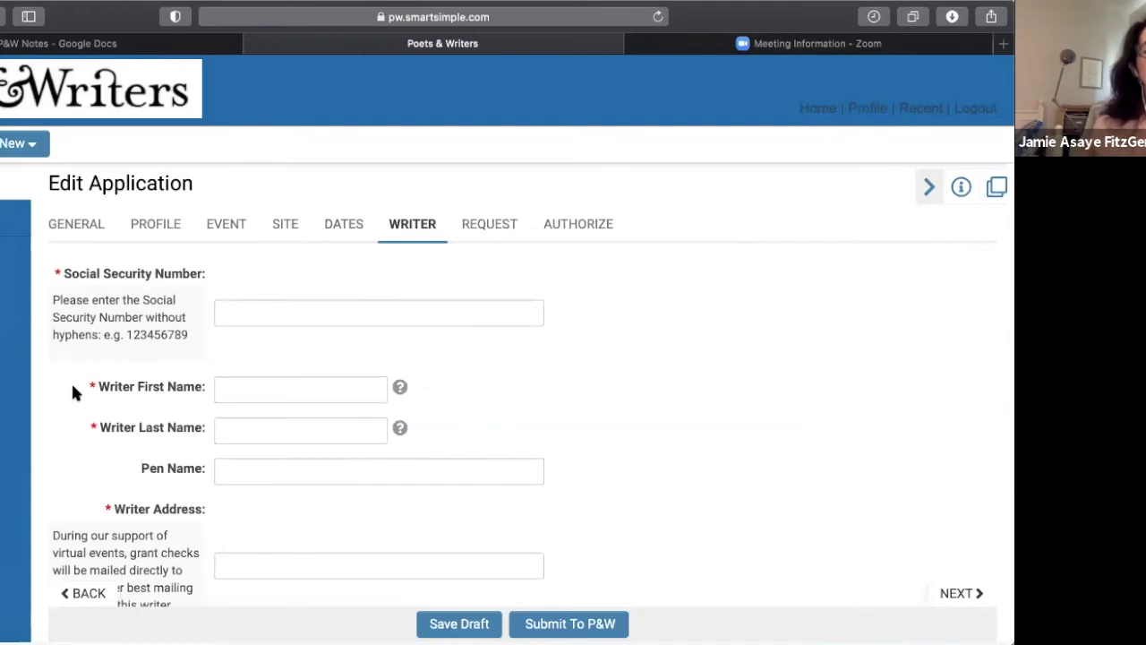
scroll(99, 389, "down", 1)
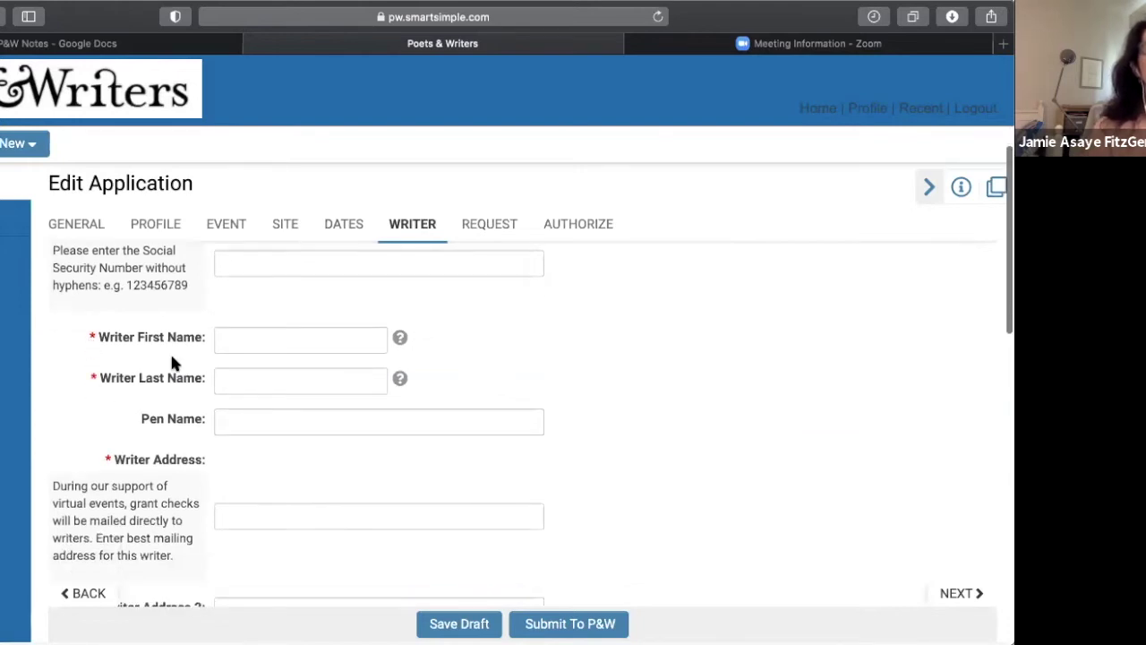
scroll(194, 420, "down", 1)
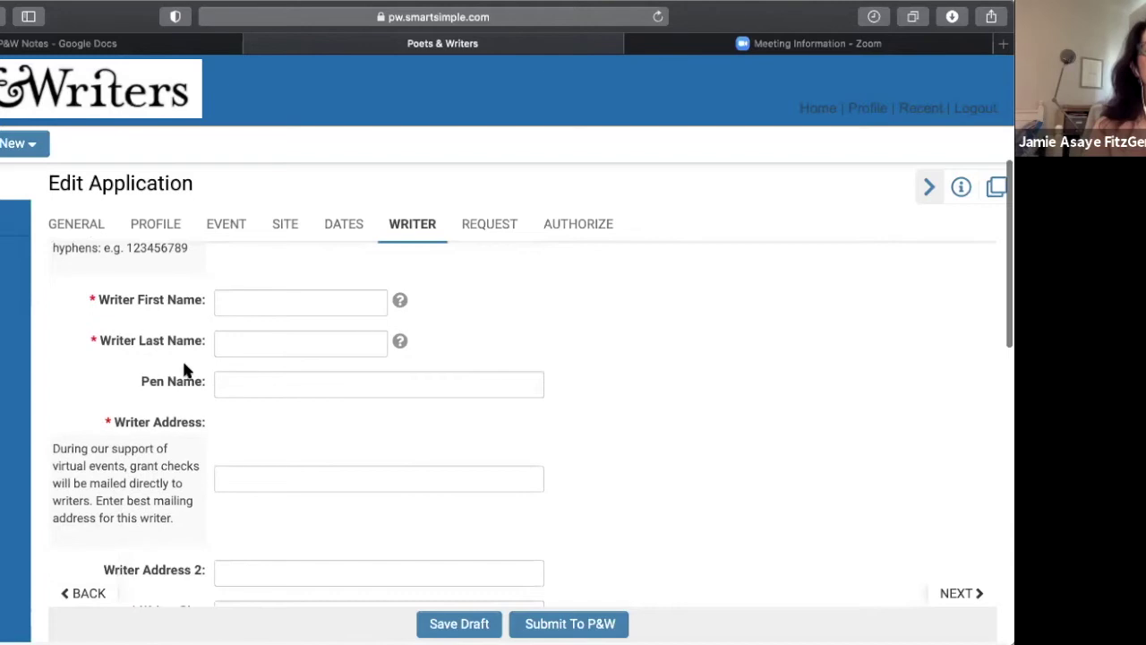
scroll(186, 363, "down", 2)
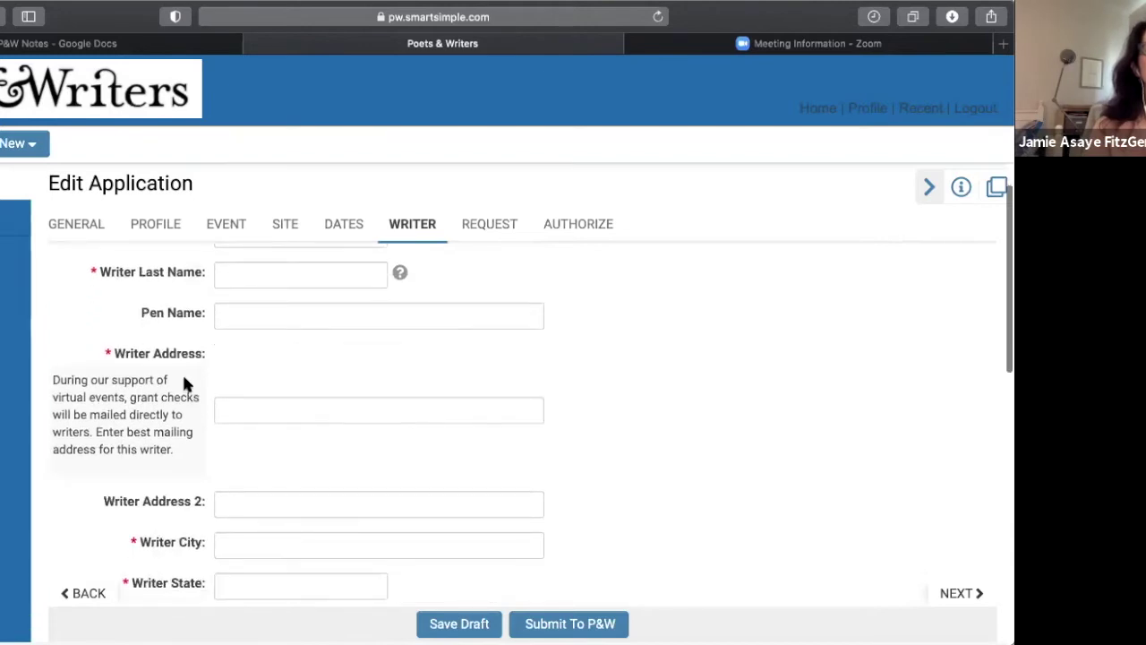
scroll(185, 382, "down", 1)
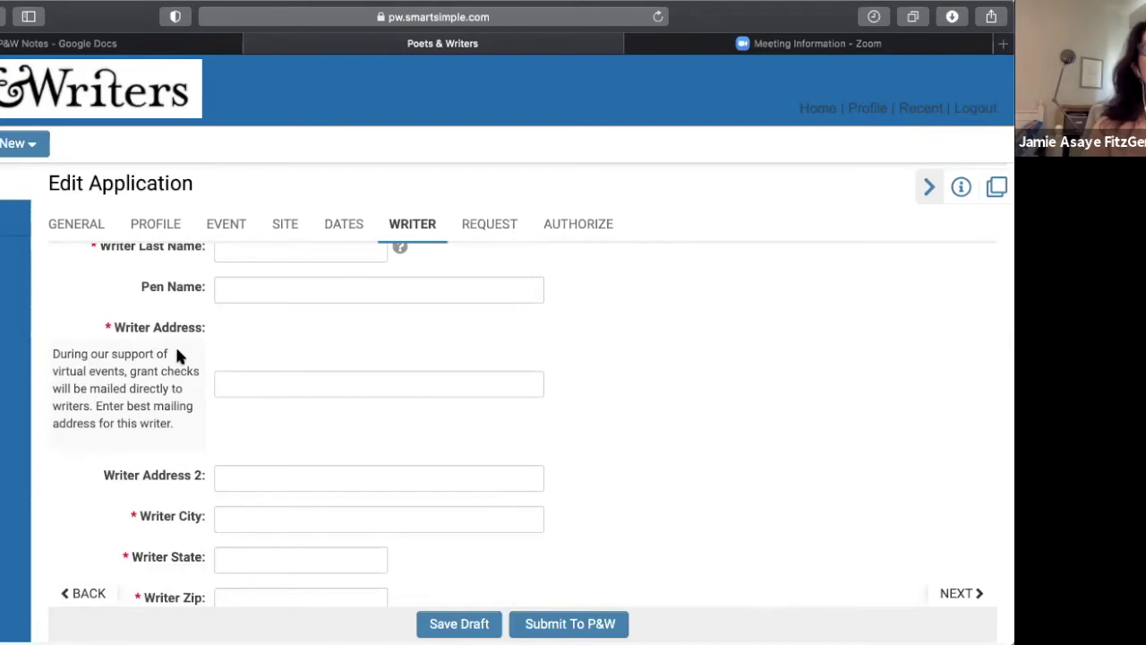
left_click_drag(130, 371, 90, 411)
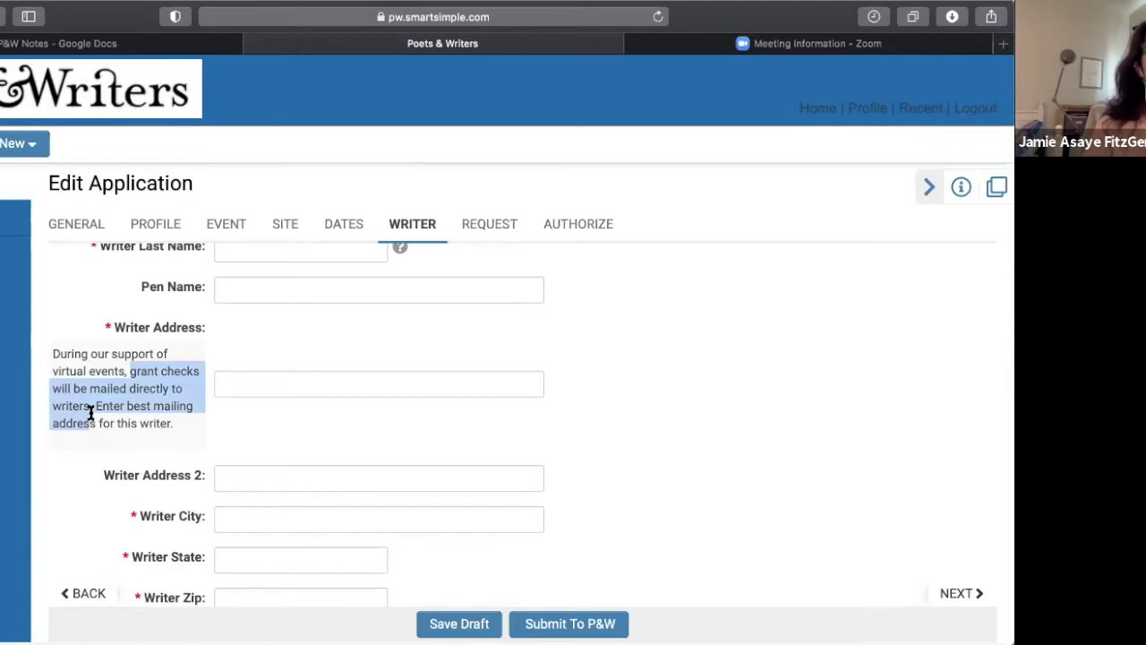
left_click(161, 425)
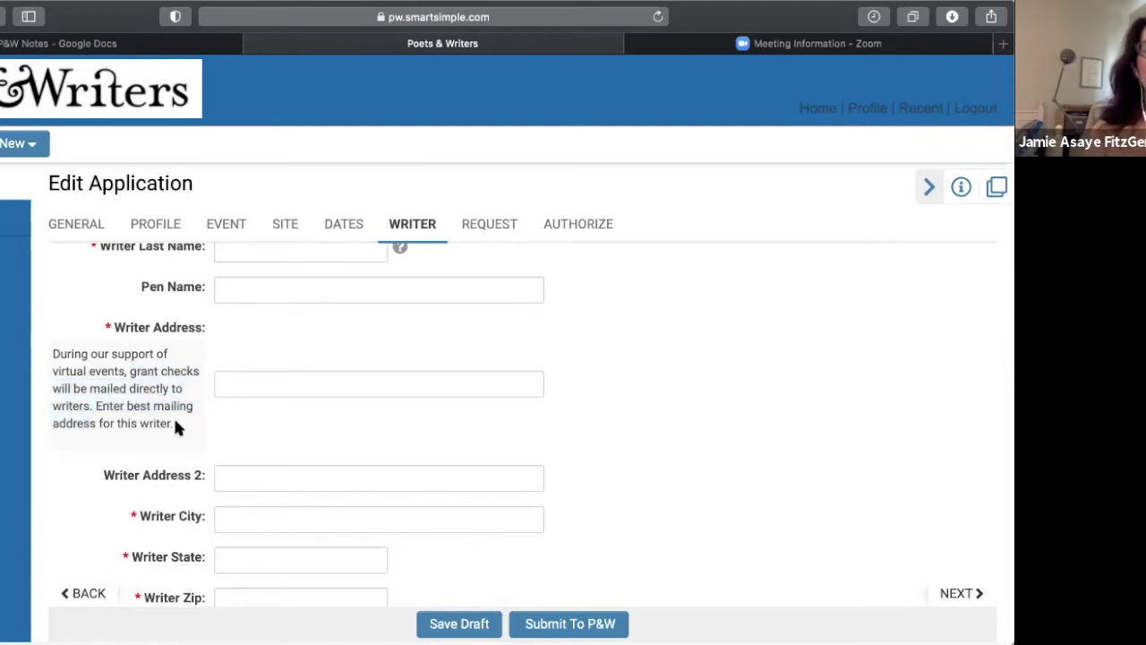
left_click(251, 386)
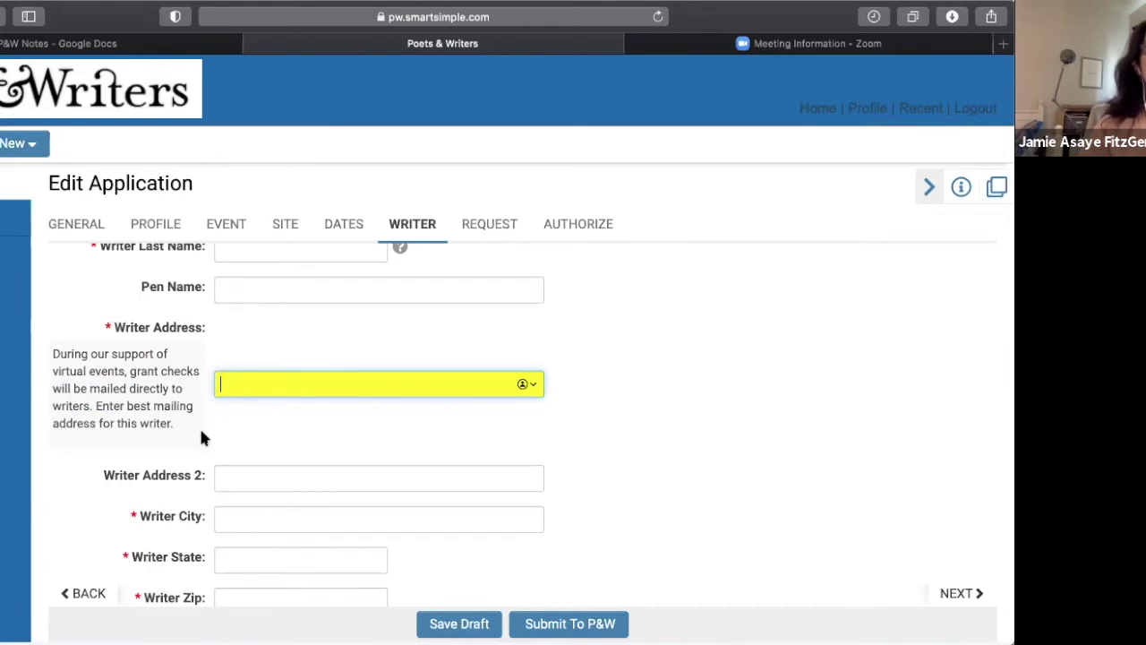
- Review the writer's contact, demographic, category and bio fields, and look again at the Social Security Number field
scroll(201, 437, "down", 1)
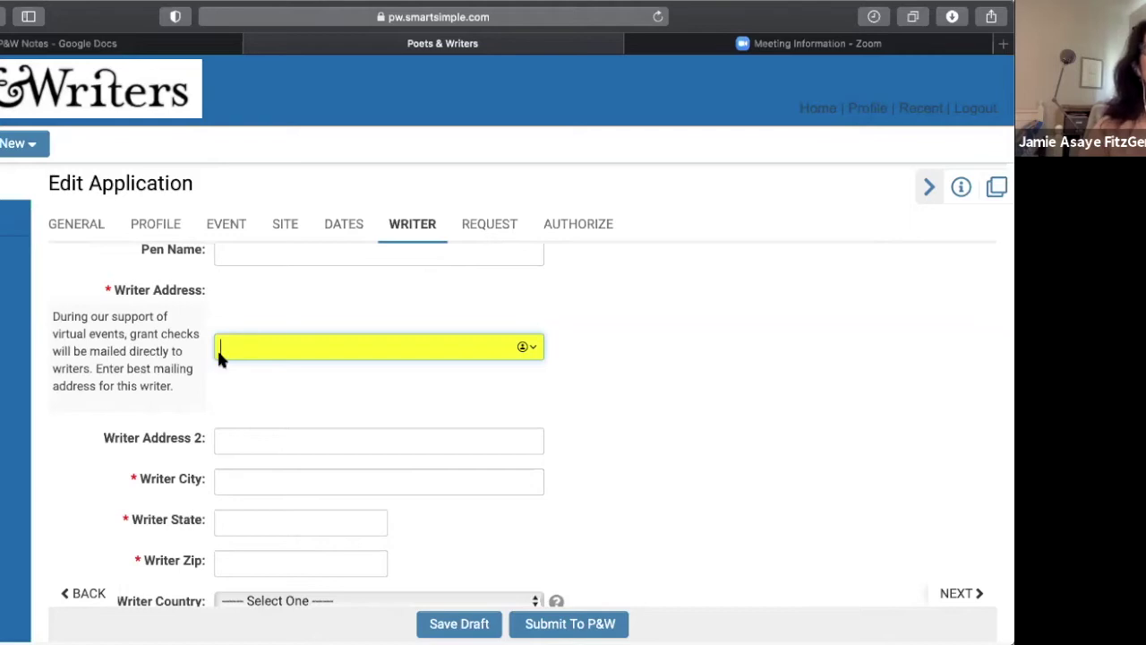
scroll(221, 358, "down", 2)
scroll(206, 369, "down", 7)
scroll(188, 380, "down", 1)
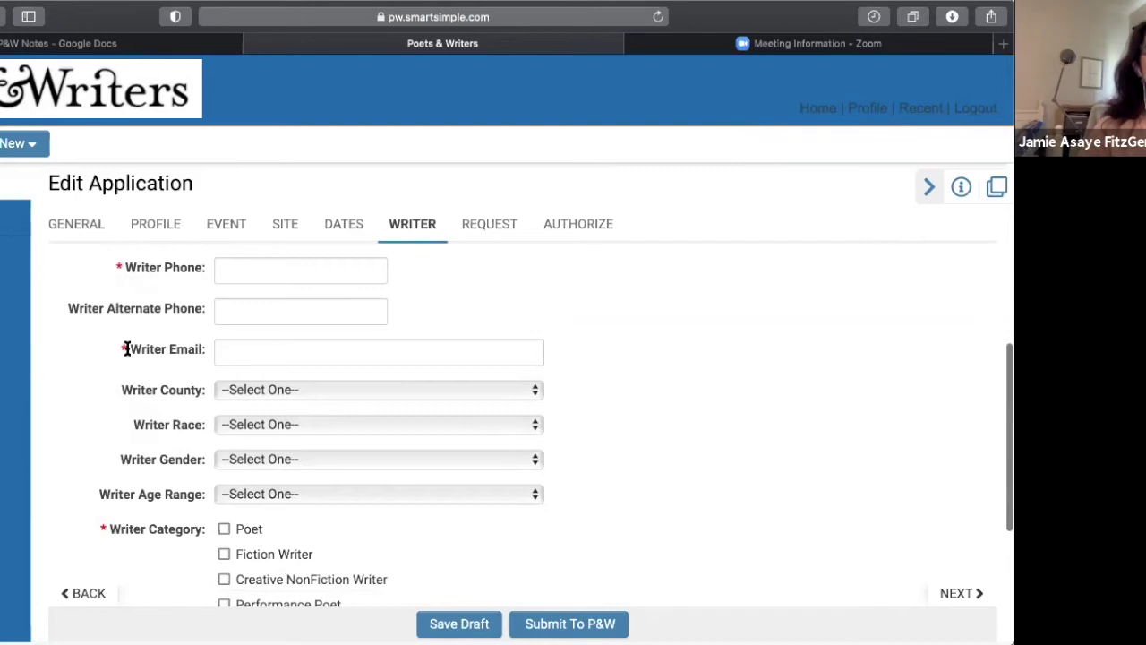
scroll(152, 365, "down", 5)
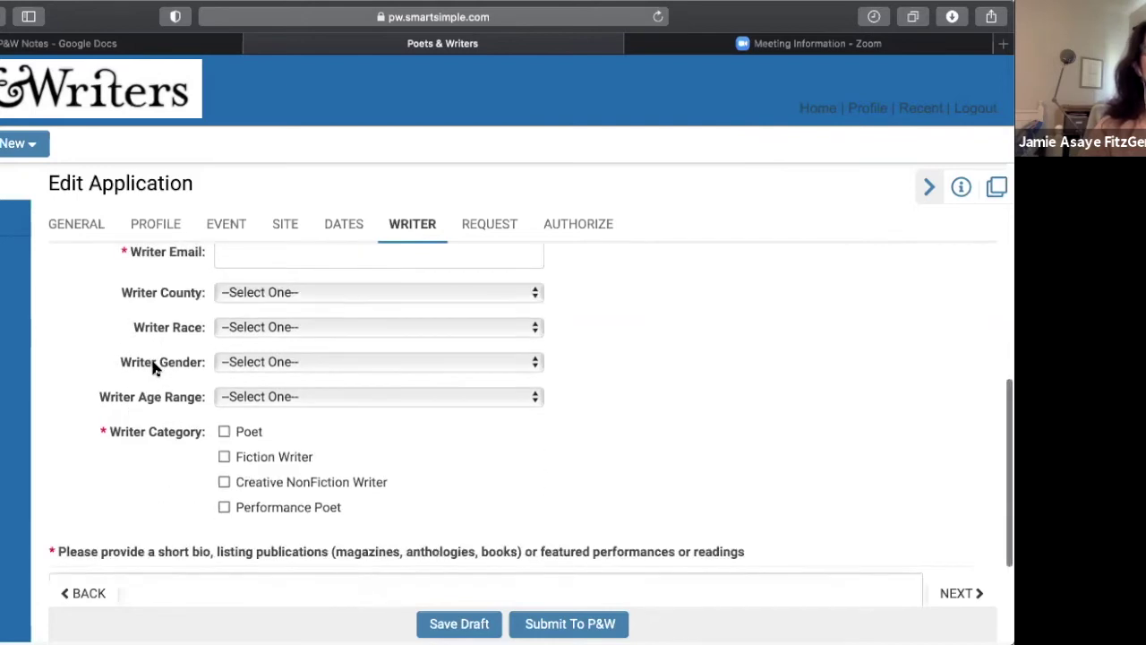
scroll(215, 402, "down", 1)
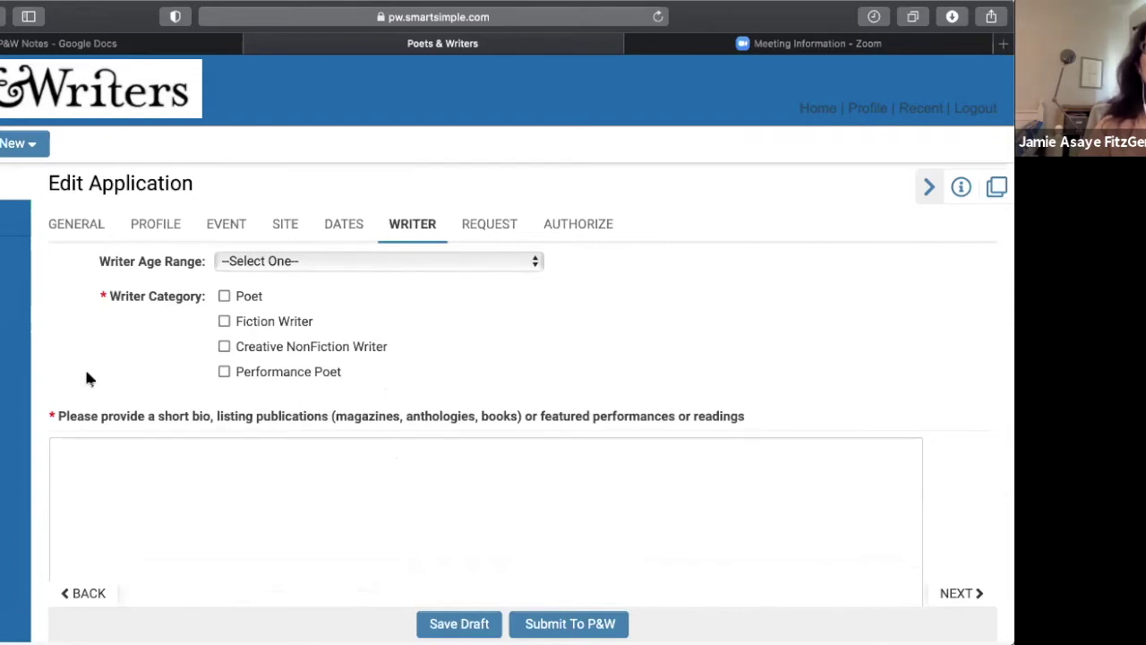
scroll(86, 378, "up", 10)
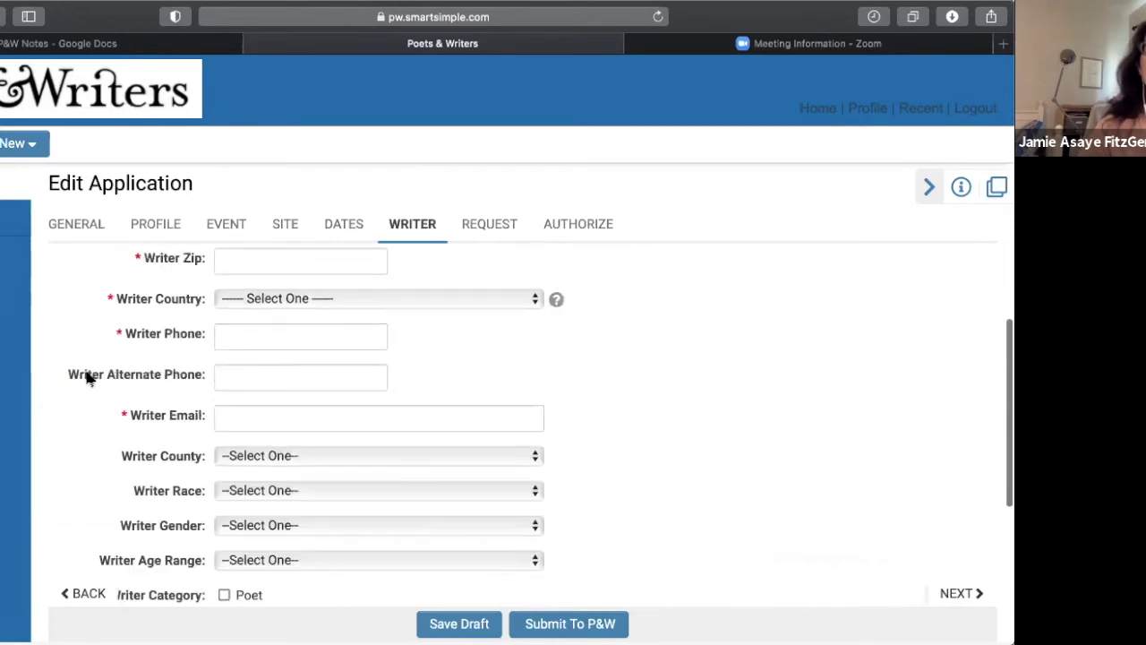
scroll(147, 379, "up", 1)
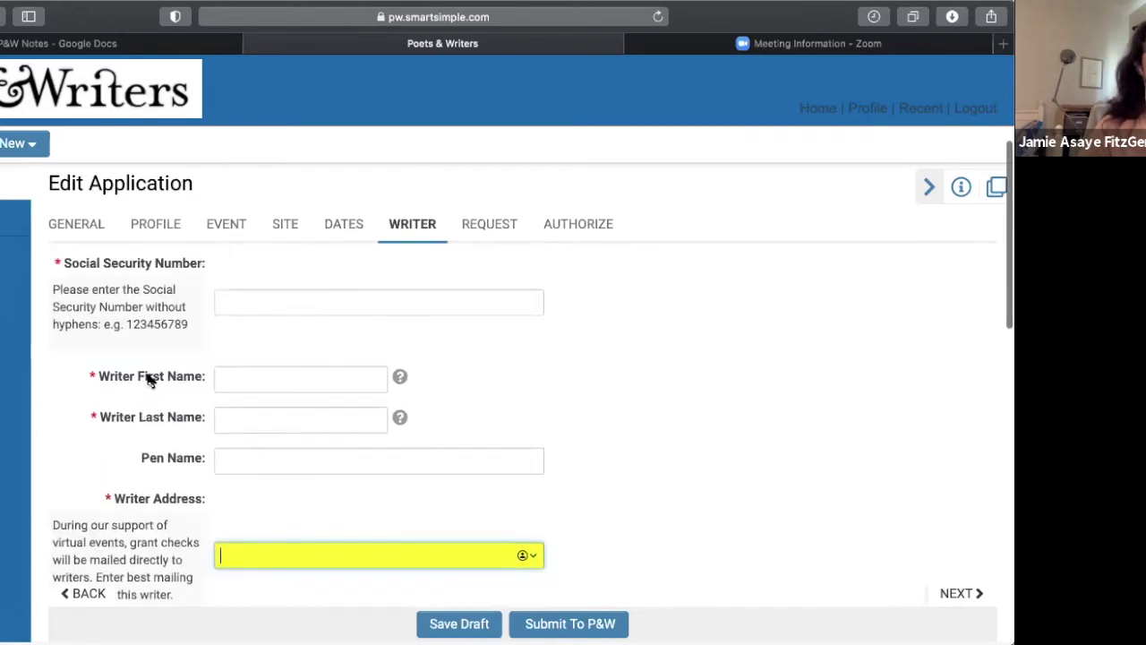
left_click(254, 315)
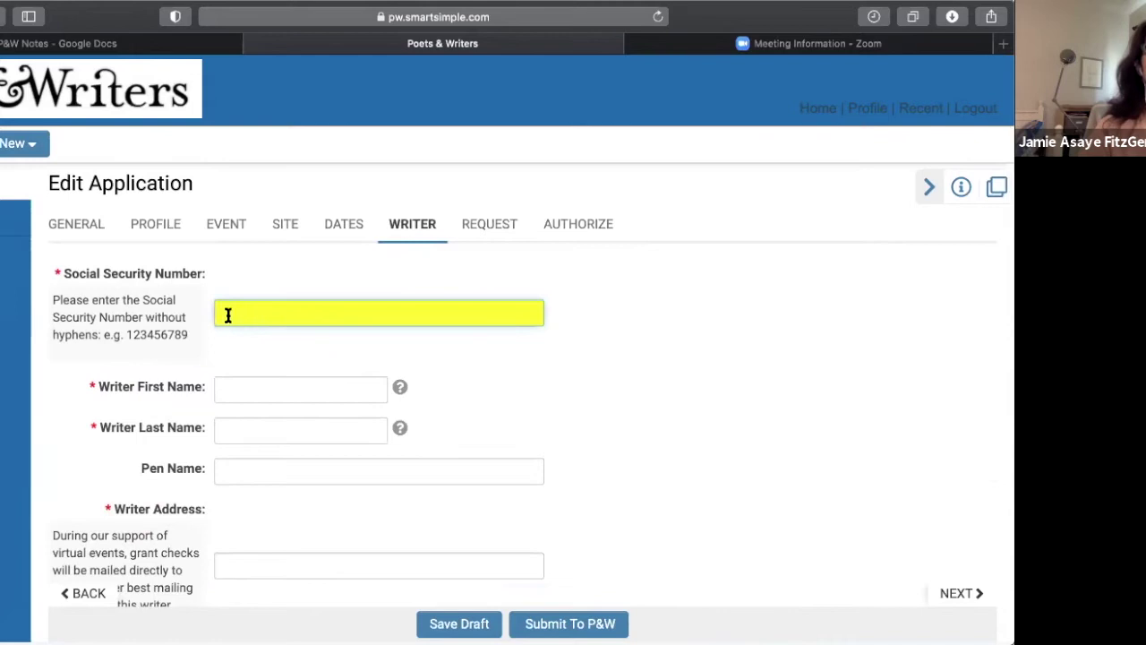
scroll(164, 392, "down", 1)
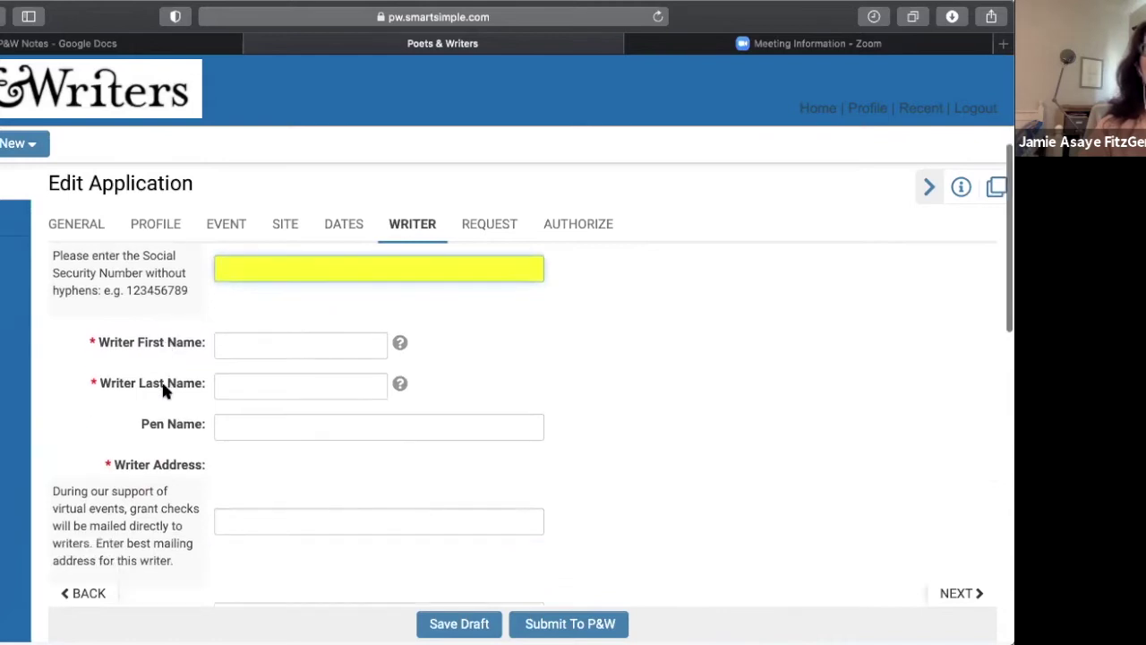
scroll(434, 532, "down", 5)
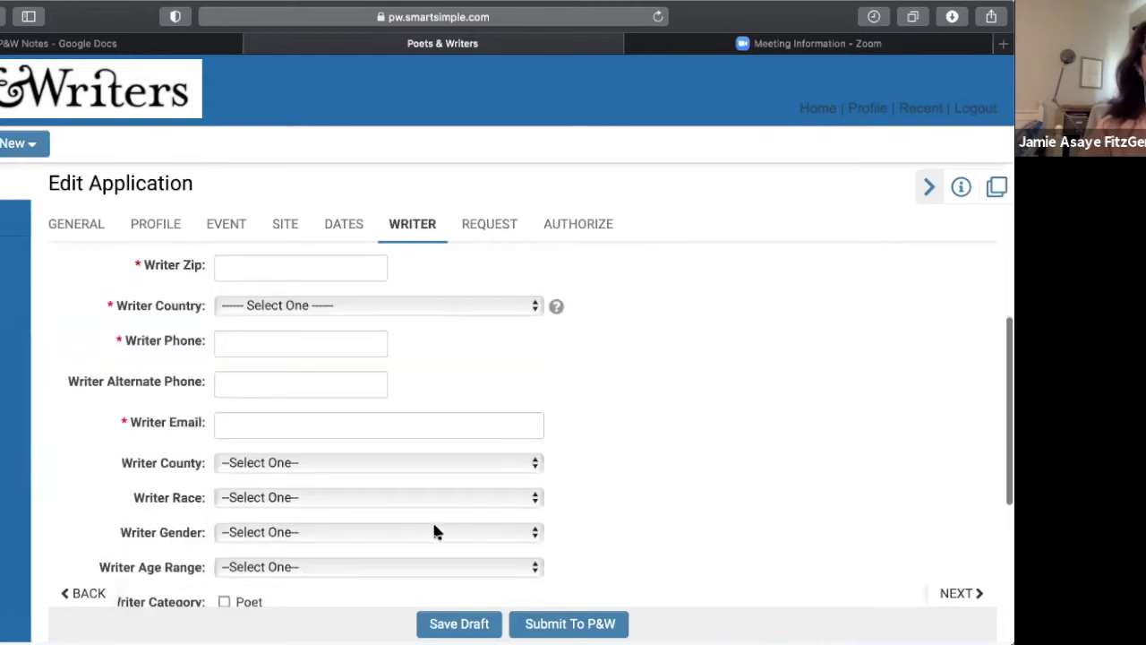
scroll(444, 573, "down", 8)
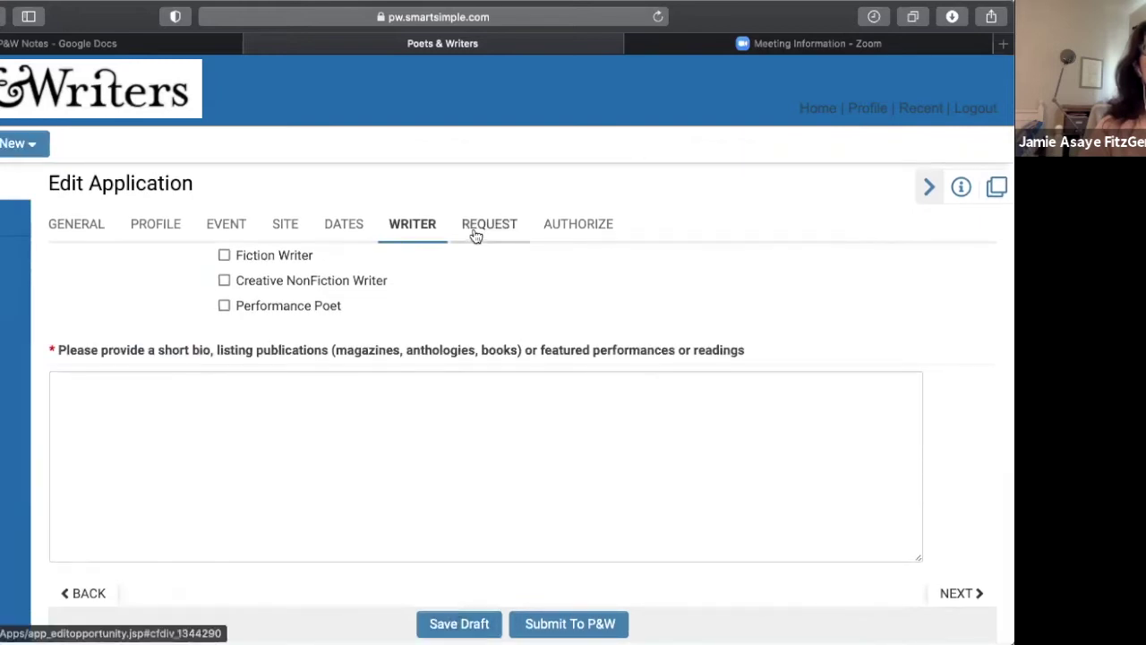
- In the Request section, set both the amount requested from P&W and the amount the sponsor will provide to 0
left_click(476, 233)
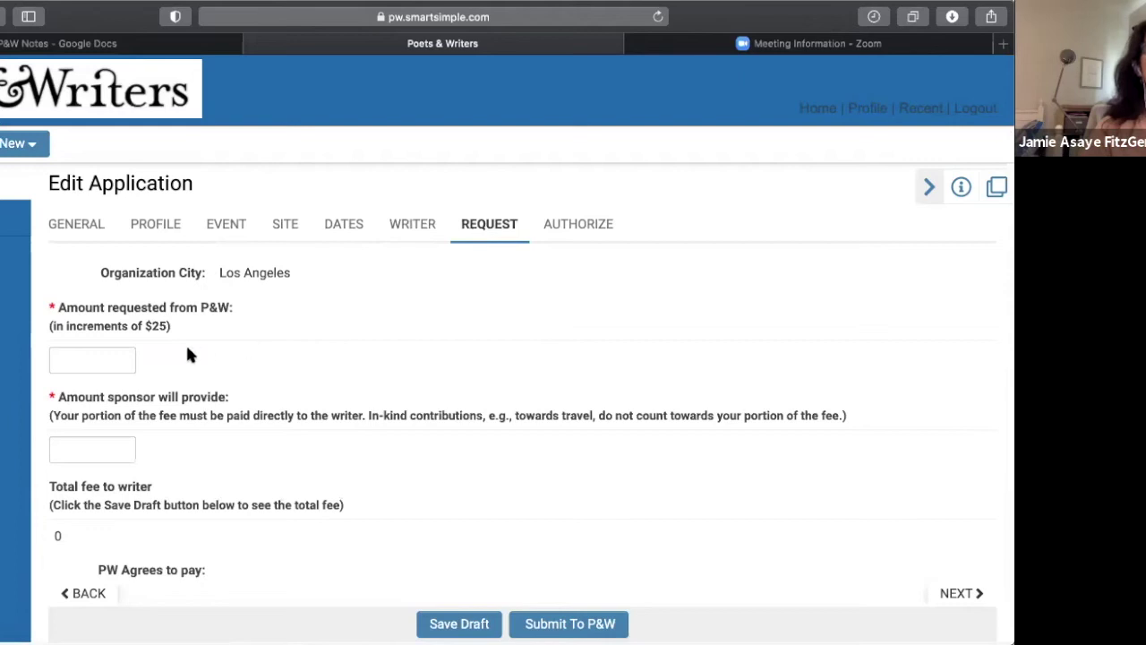
left_click(122, 356)
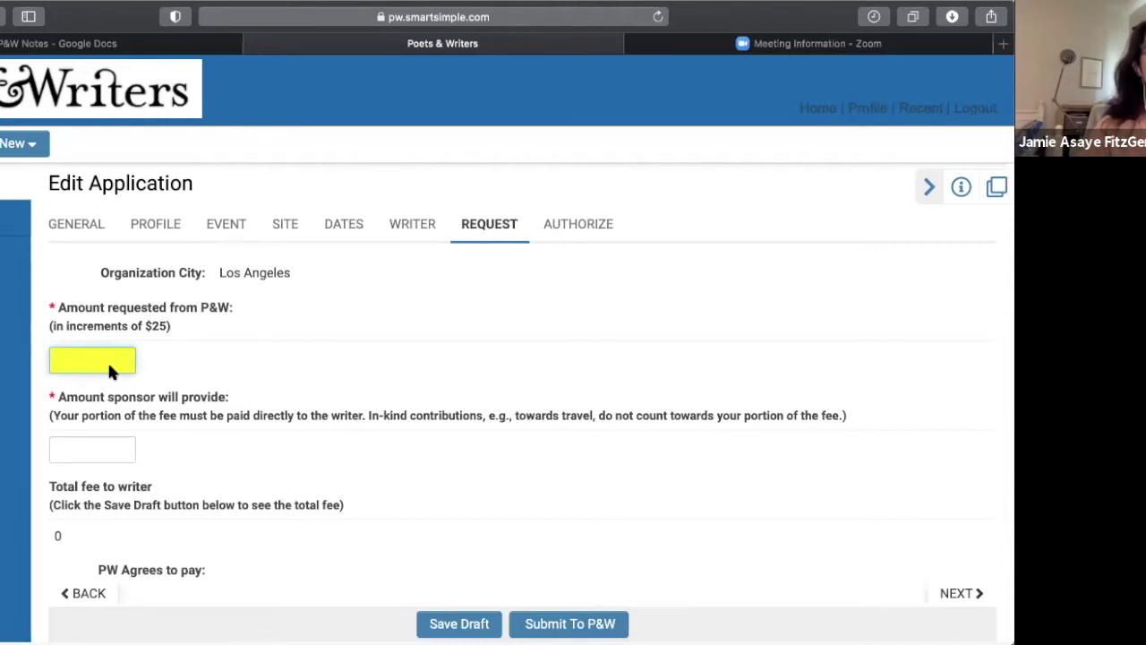
type("0")
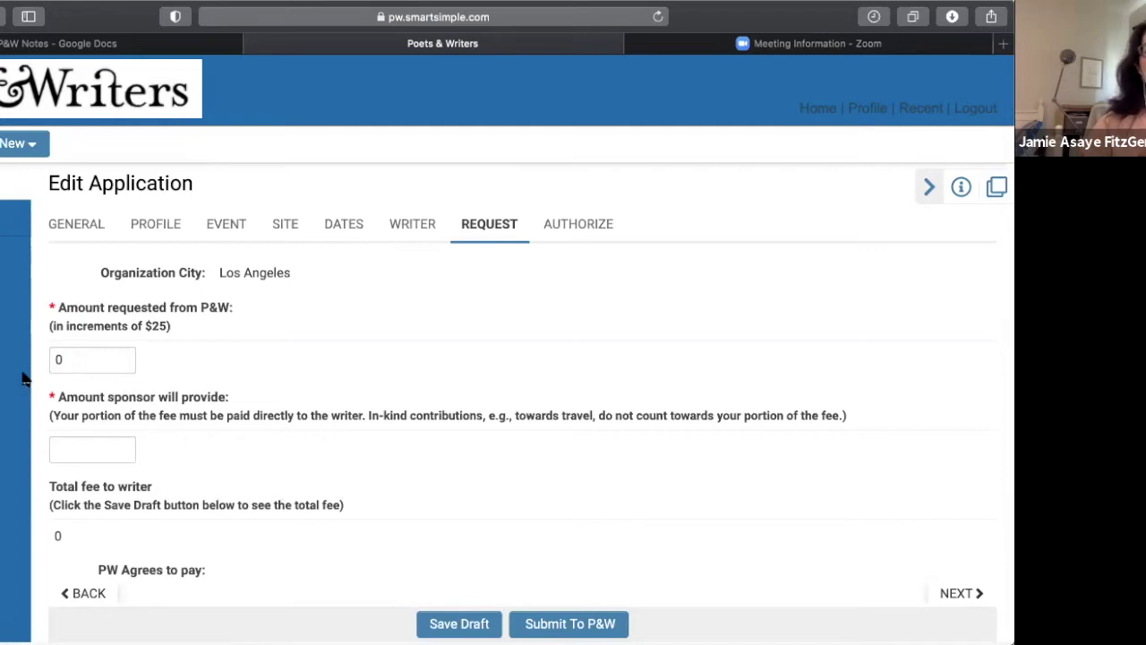
scroll(27, 394, "down", 1)
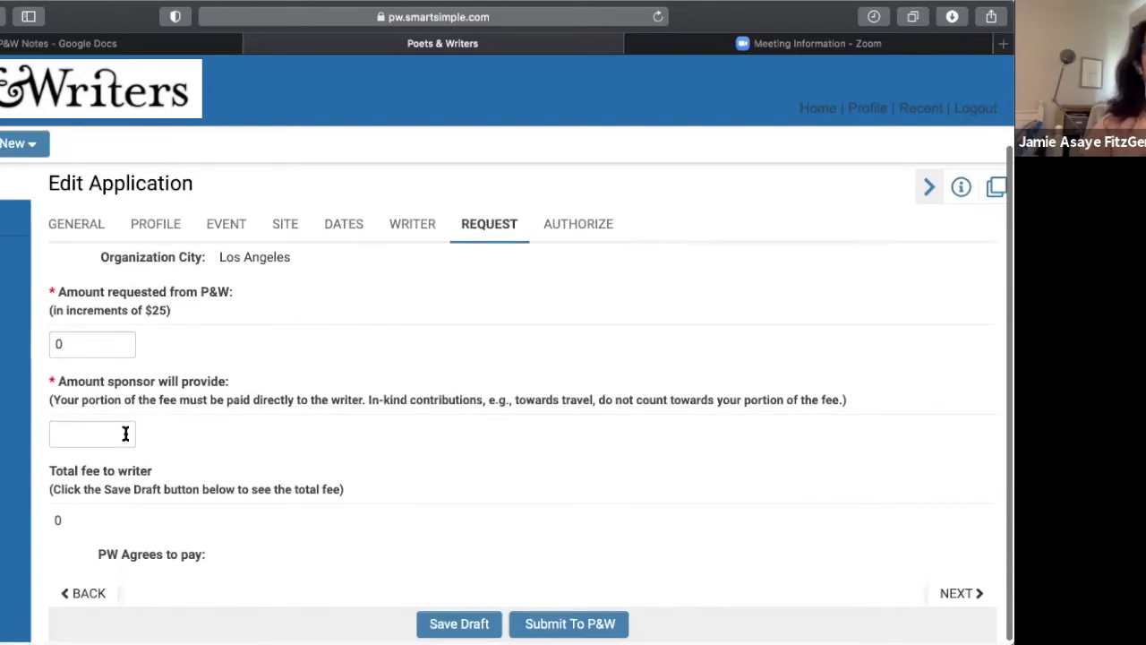
left_click(107, 347)
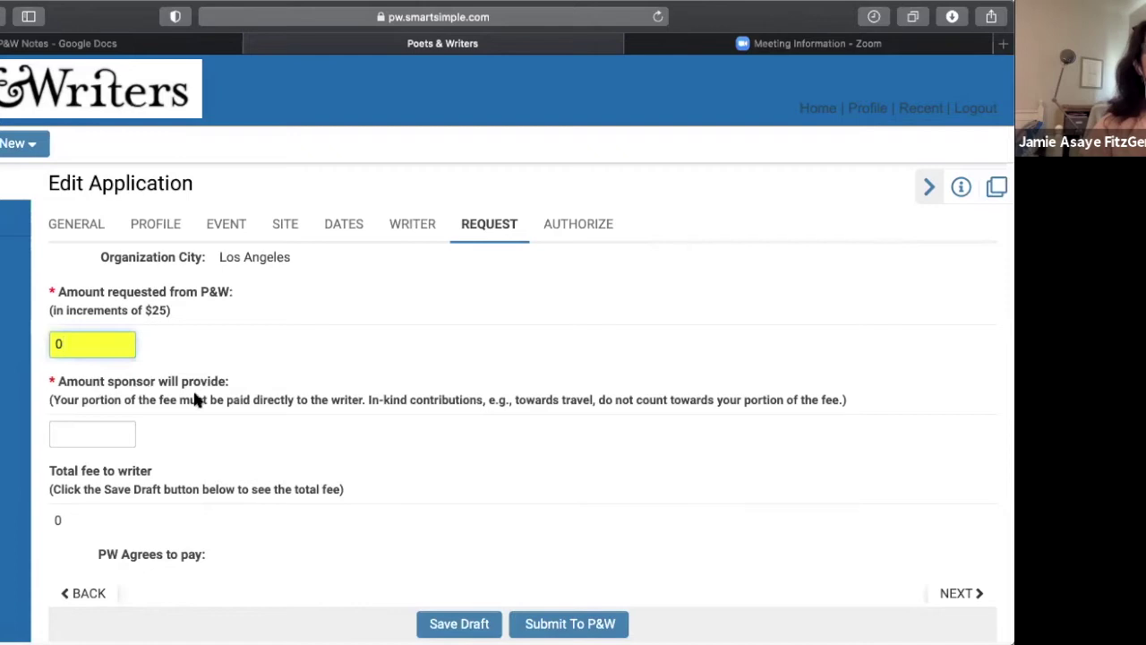
left_click(127, 421)
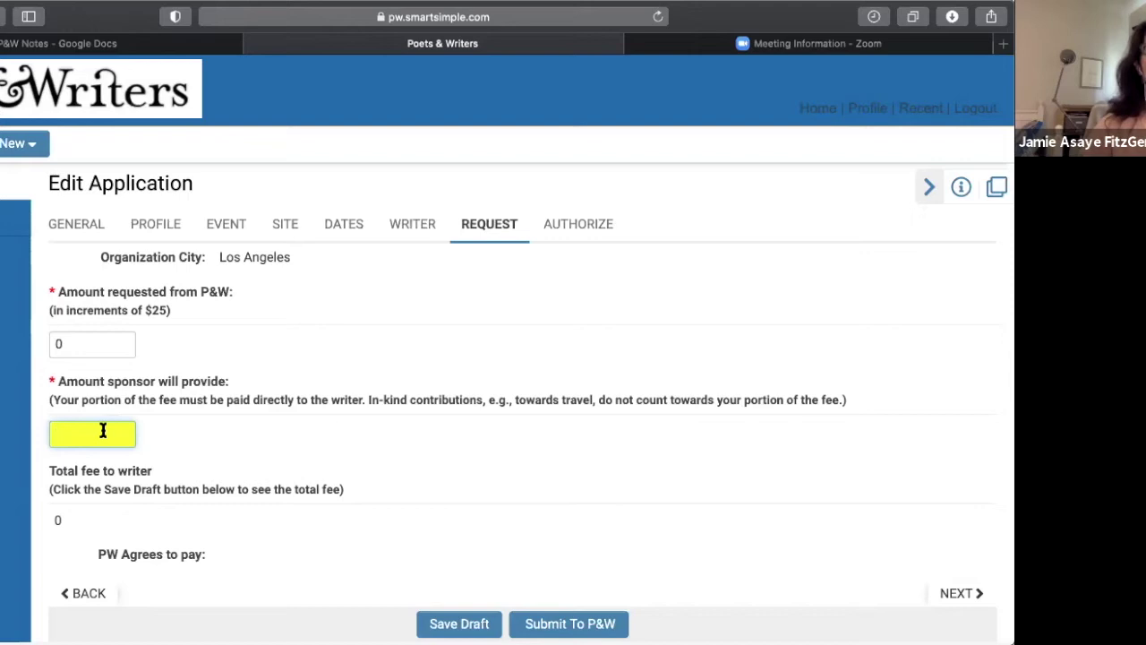
type("0")
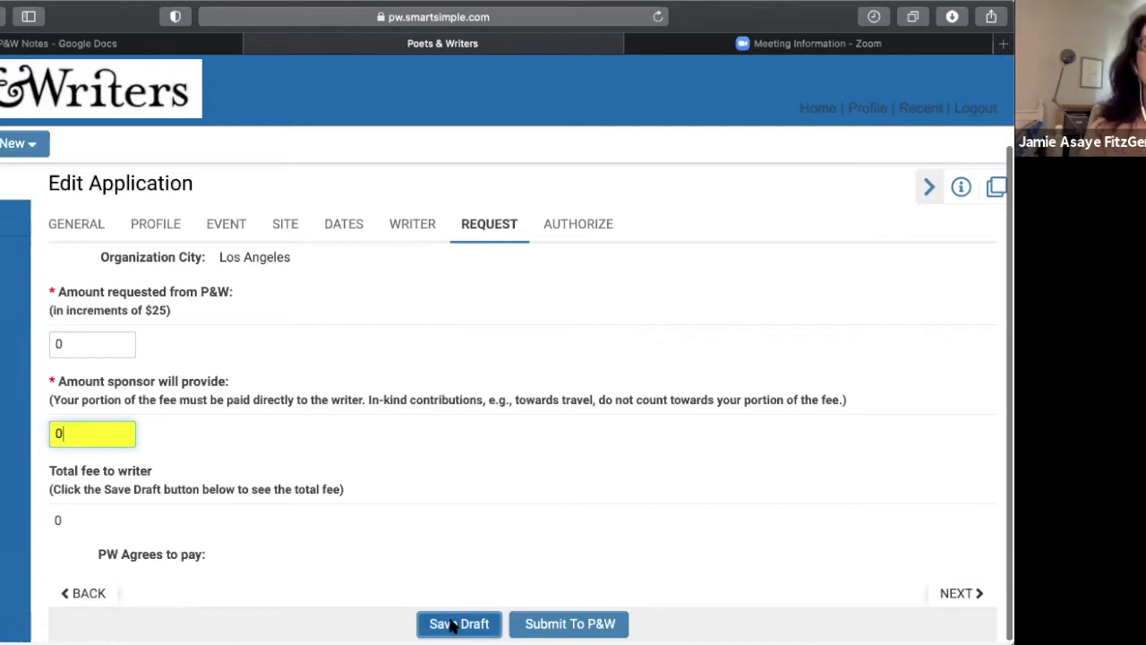
- Look back through the Writer, Dates, Site, Event, Profile and General sections, and return to the Request section
left_click(411, 231)
left_click(353, 230)
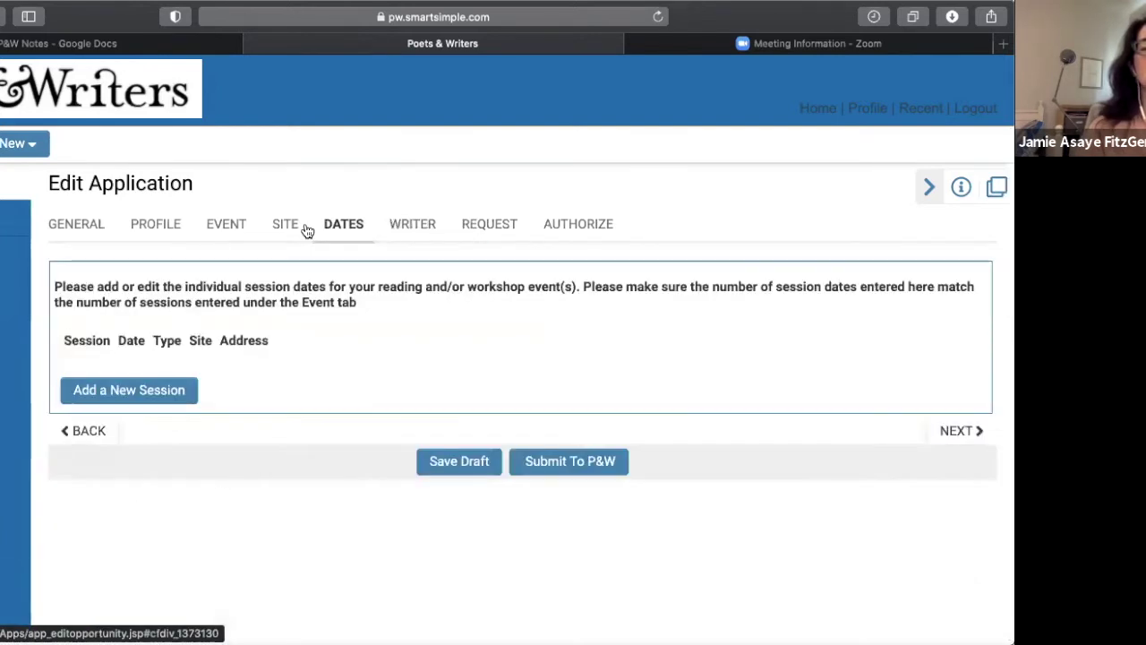
left_click(288, 229)
left_click(240, 231)
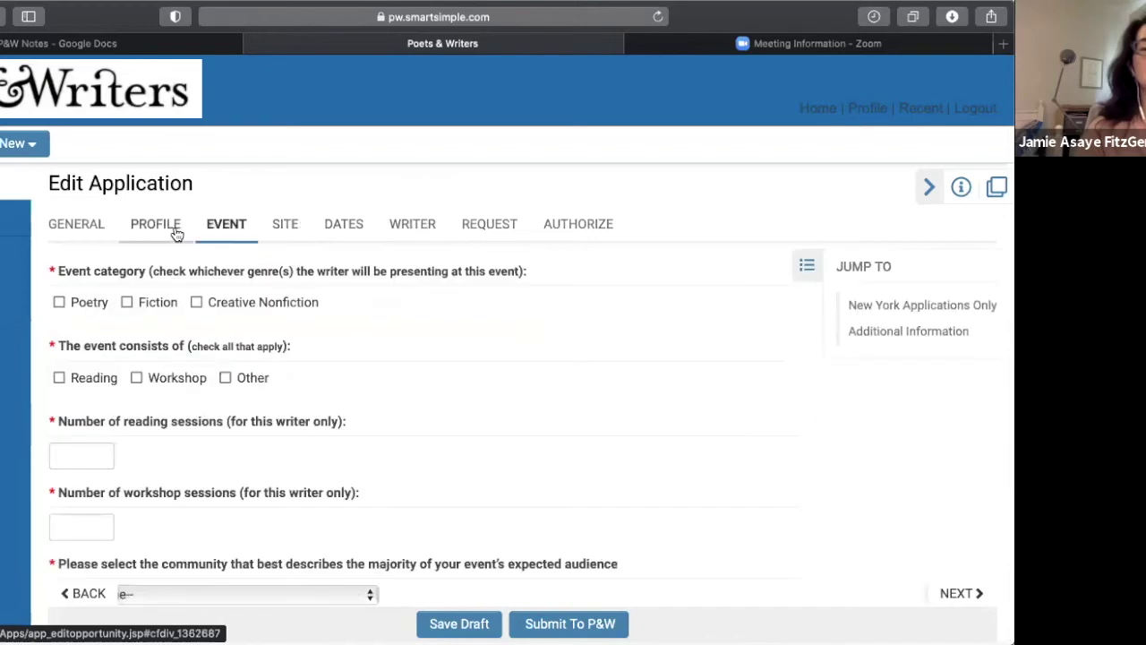
left_click(172, 230)
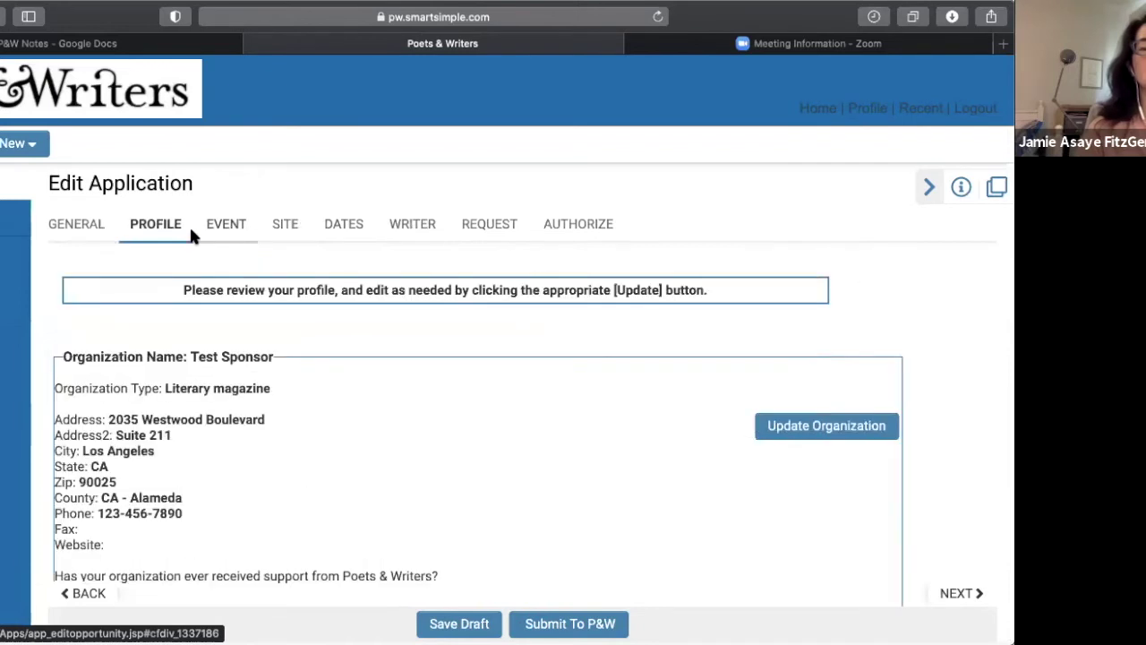
left_click(101, 234)
left_click(501, 230)
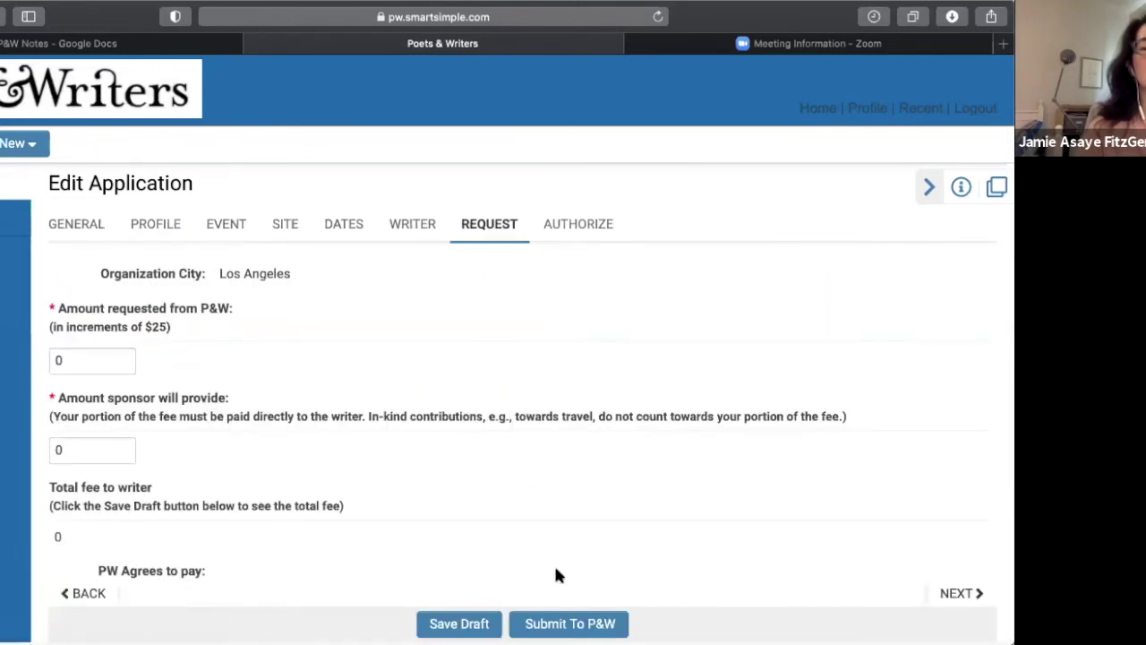
- Go to the Authorize section, review its affirmation statement, and activate the project director's full-name field
left_click(555, 622)
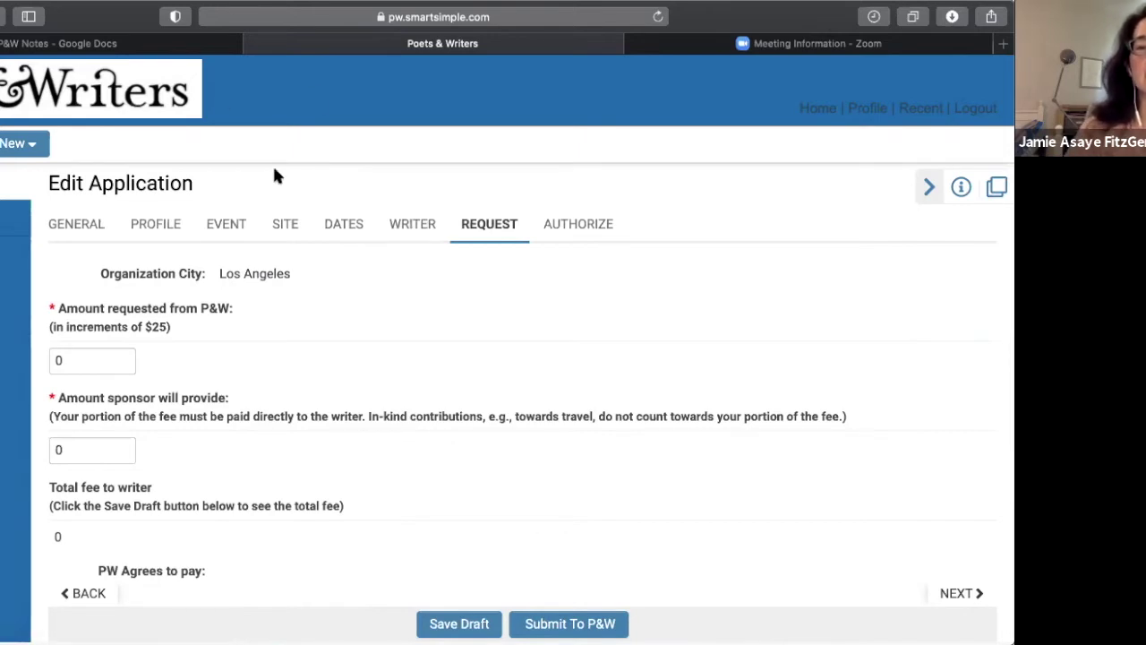
left_click(577, 228)
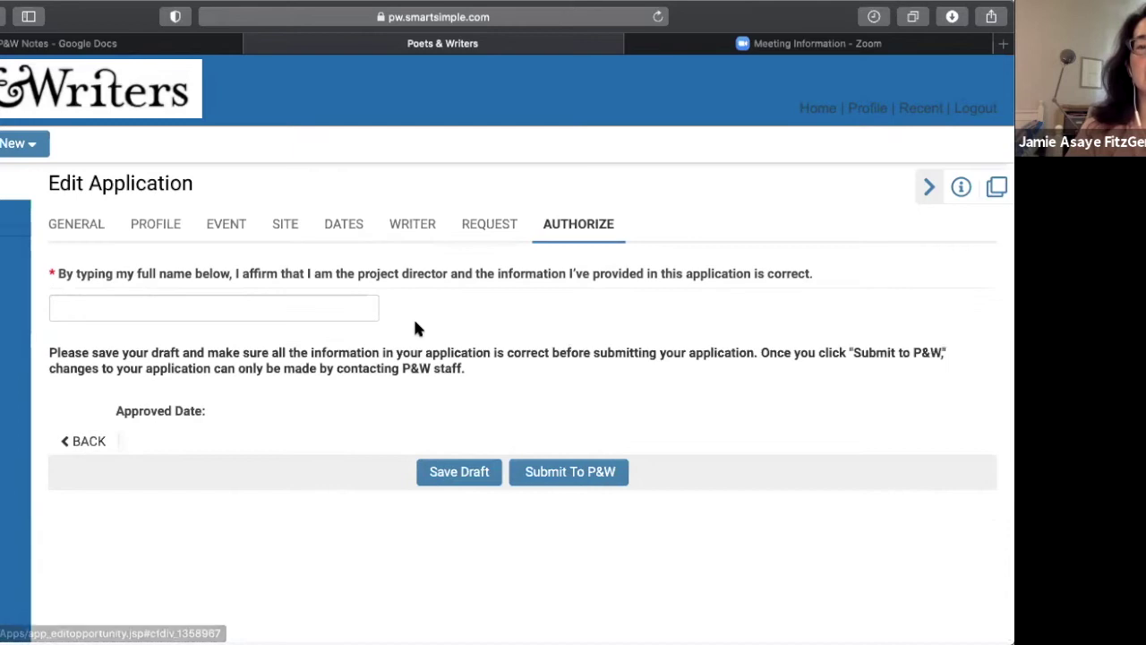
left_click(211, 308)
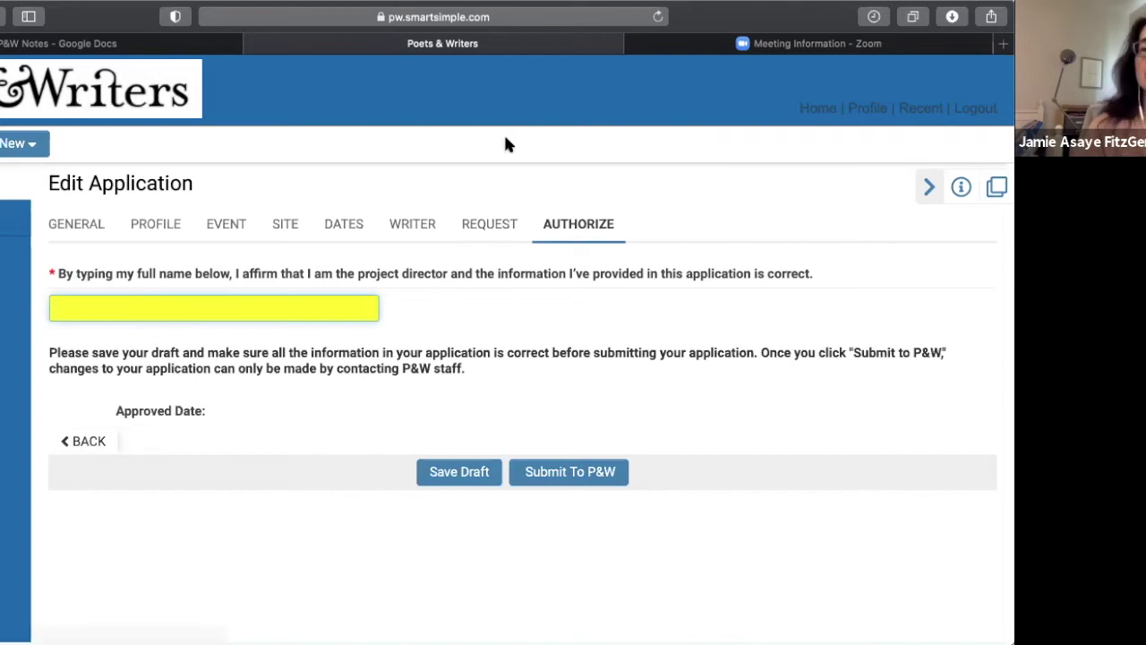
- Look back through the General, Profile and Event sections, examine the Event Description instructions about the virtual event platform, and return to General
left_click(82, 224)
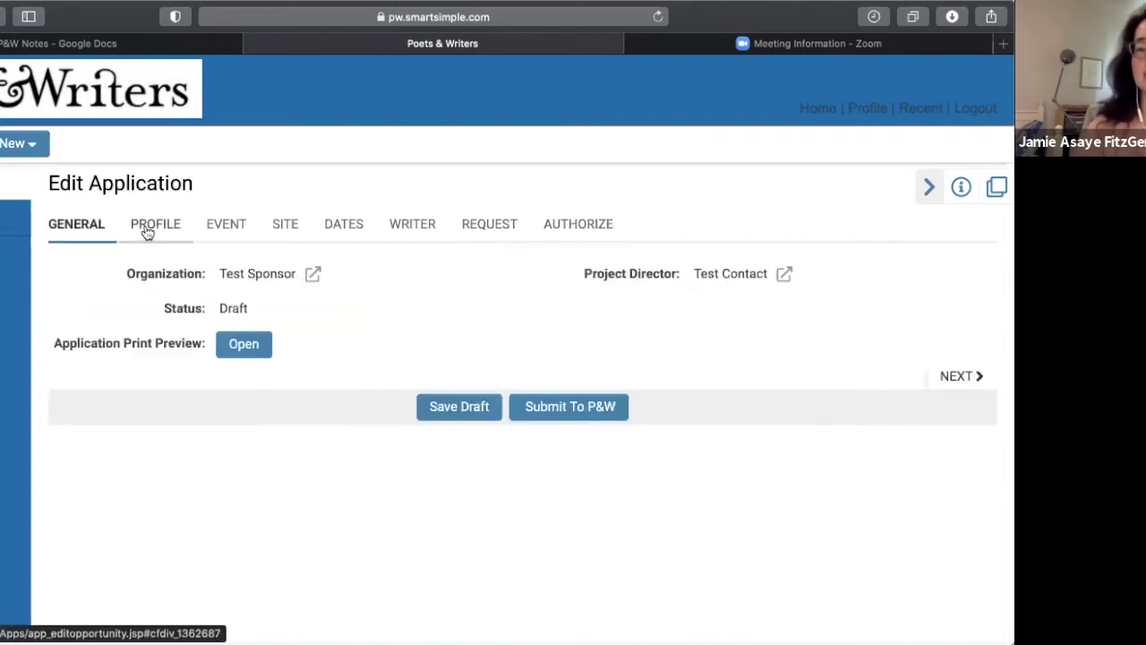
left_click(148, 225)
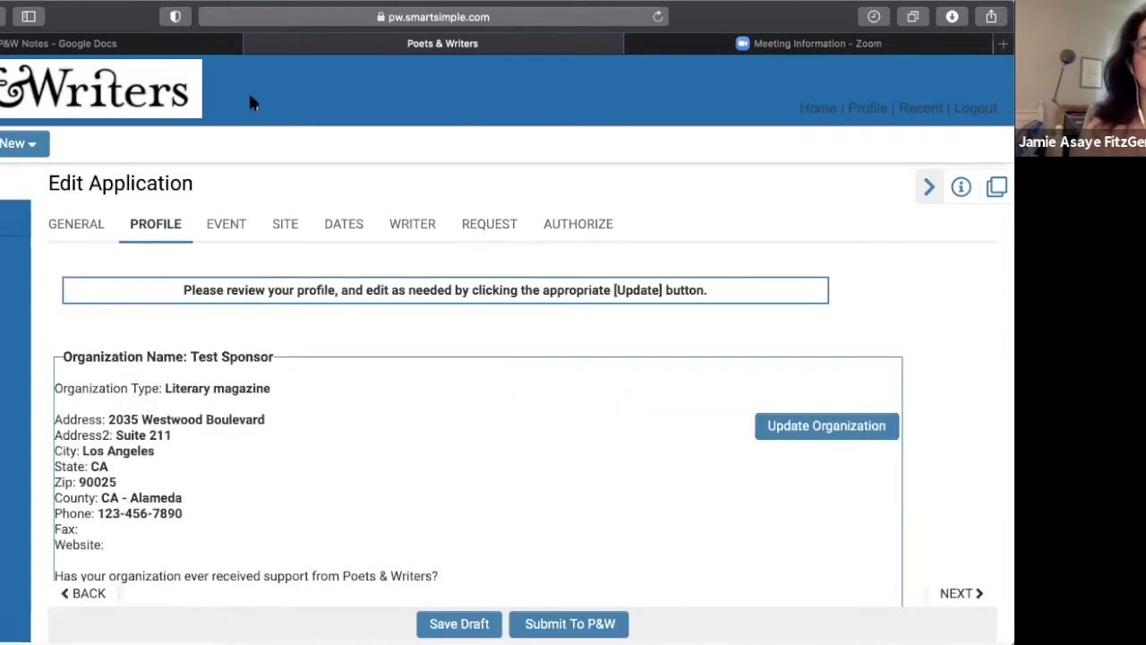
left_click(226, 225)
scroll(327, 403, "down", 15)
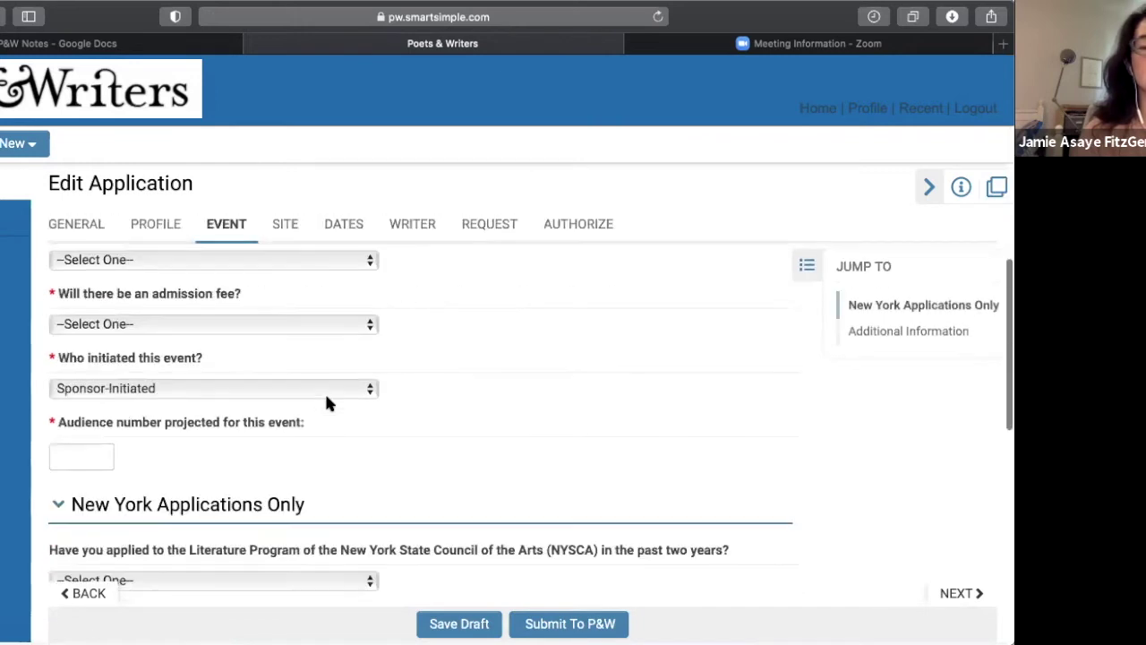
left_click_drag(174, 424, 44, 353)
right_click(66, 362)
left_click(69, 364)
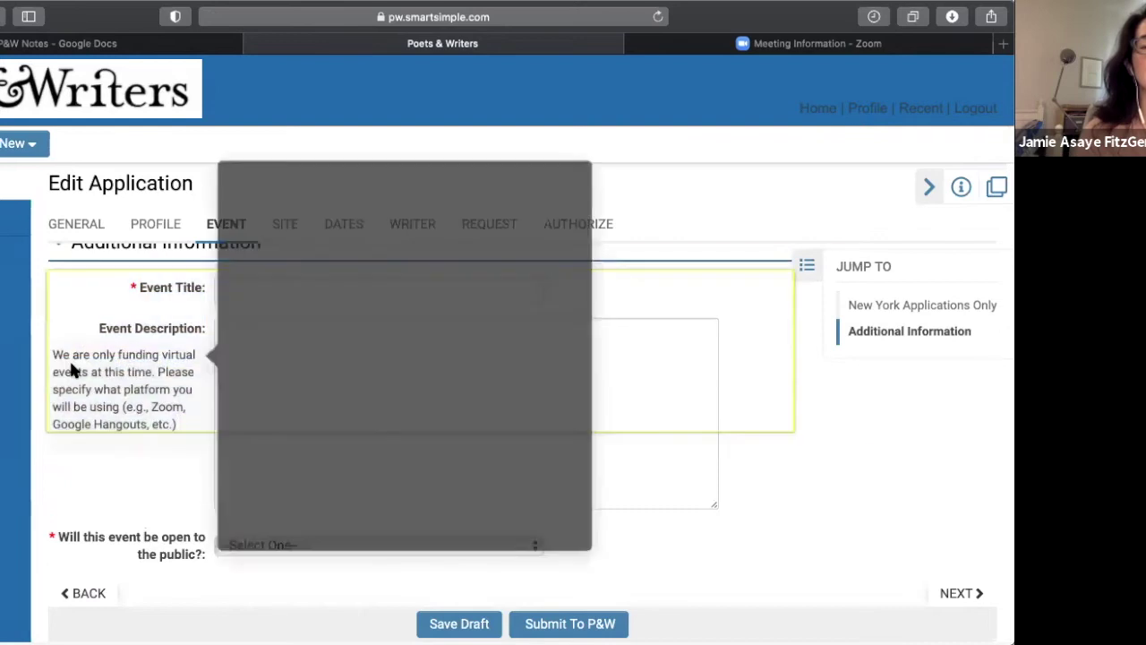
left_click(73, 467)
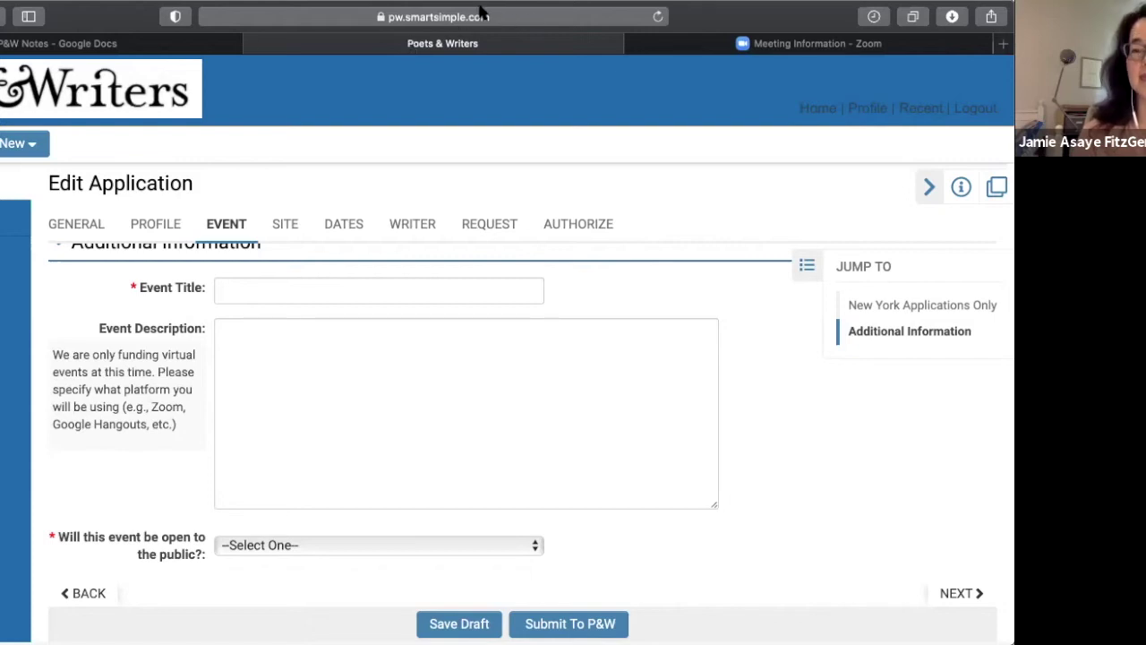
left_click(89, 231)
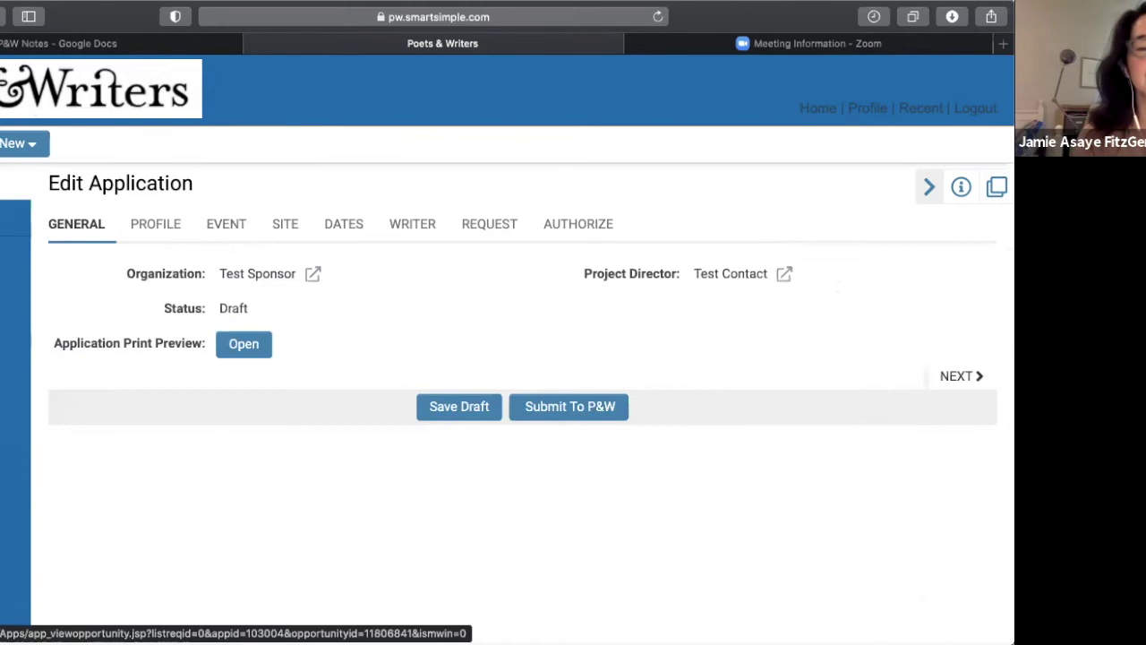